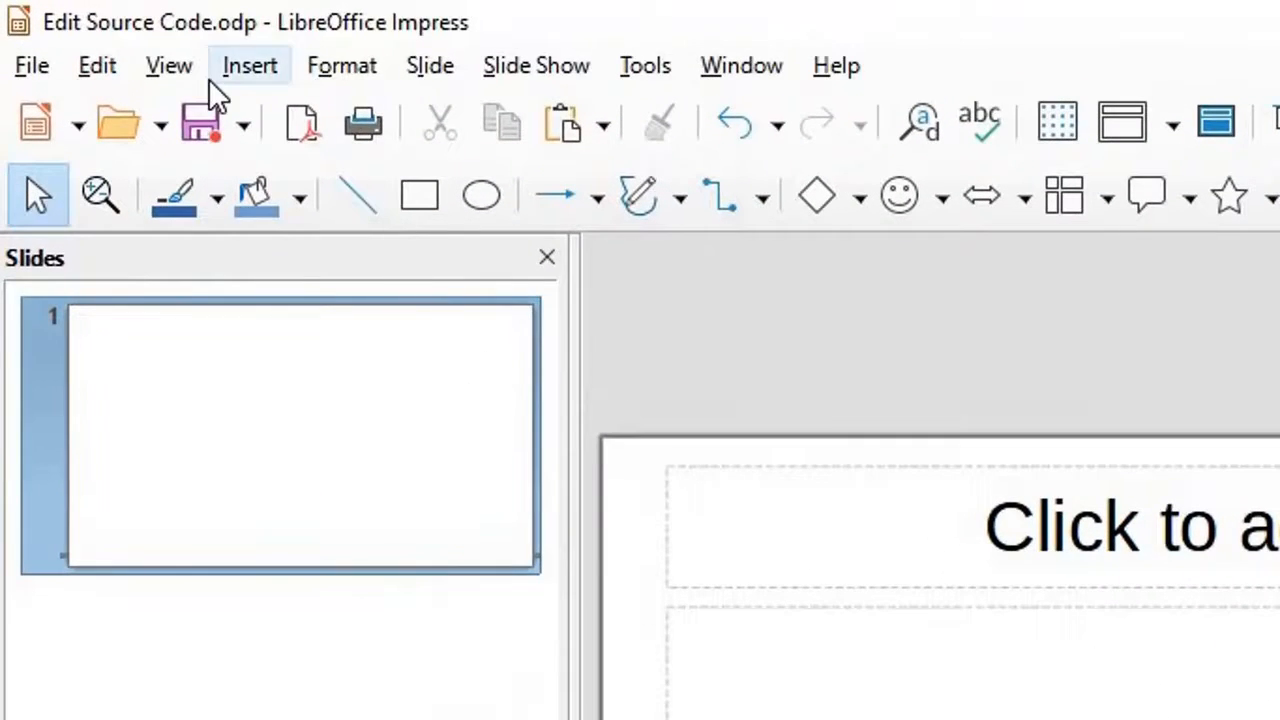
- Insert a circle of about 12.70 × 12.70 over the title and text placeholders on slide 1
click(210, 80)
mouse_move(315, 378)
mouse_move(670, 420)
click(922, 359)
drag(988, 472, 1279, 719)
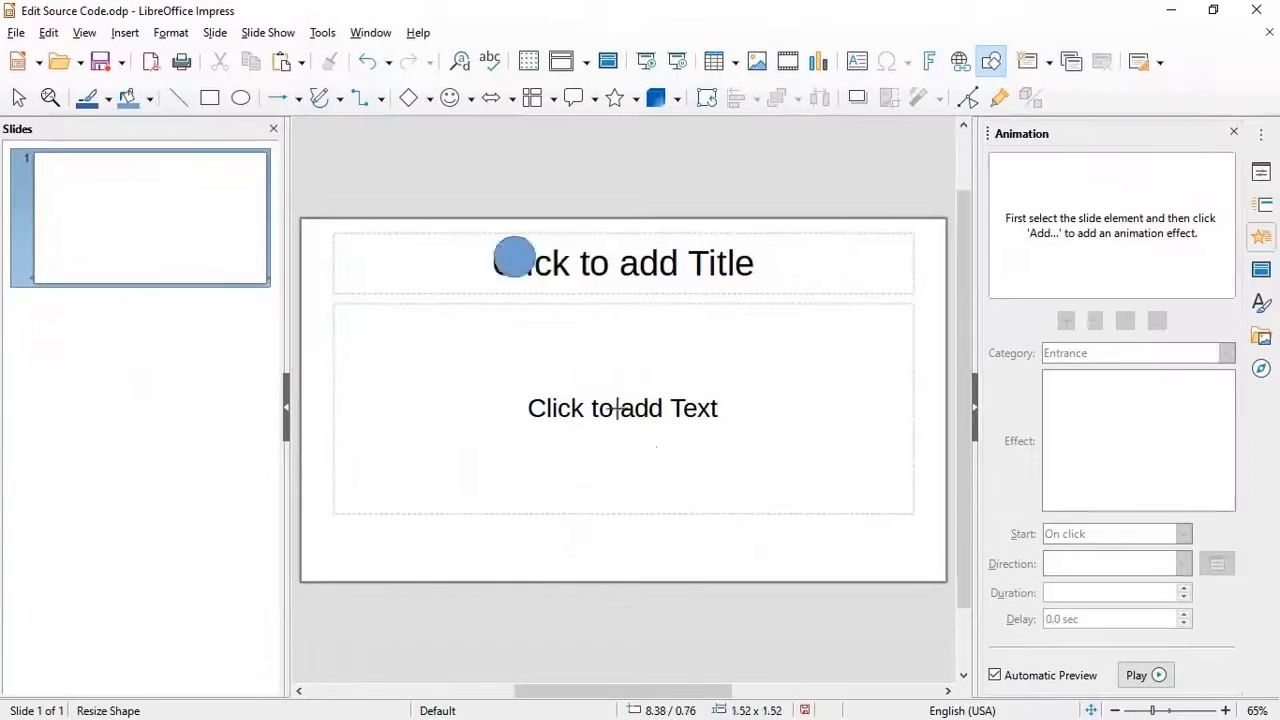
drag(717, 538, 705, 560)
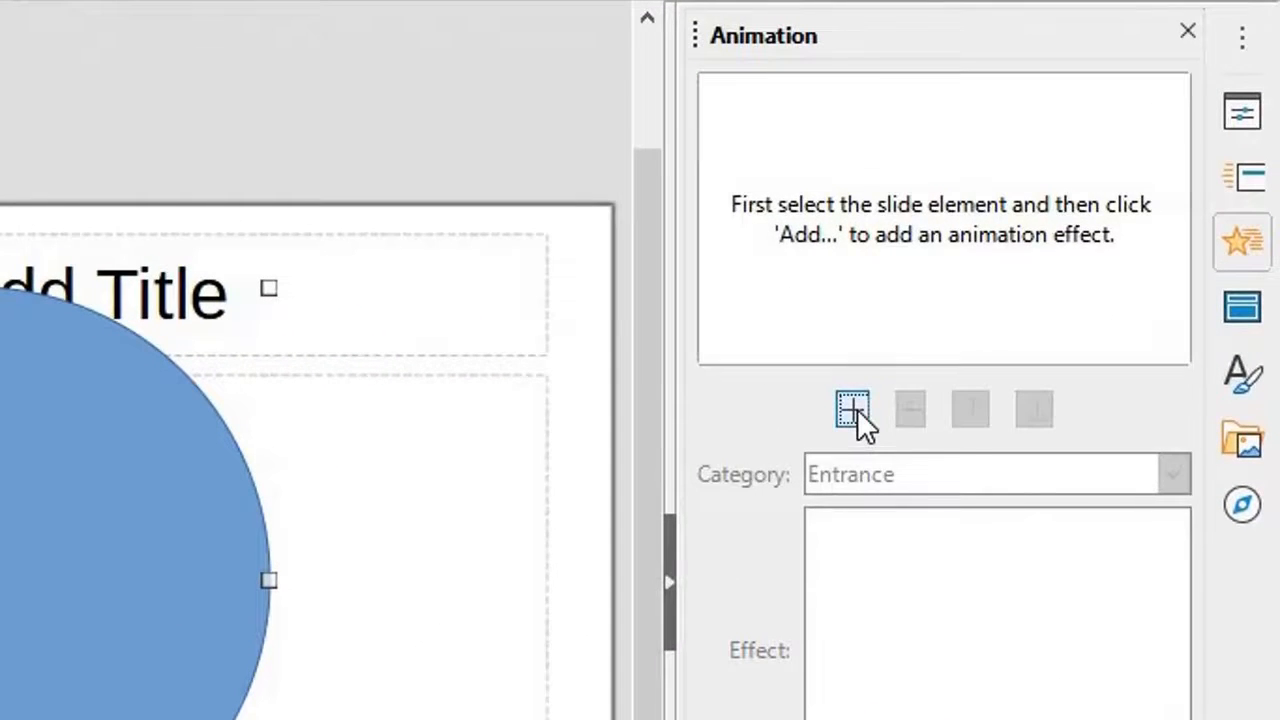
- Add an entrance animation to the circle and choose the Wheel effect
click(855, 410)
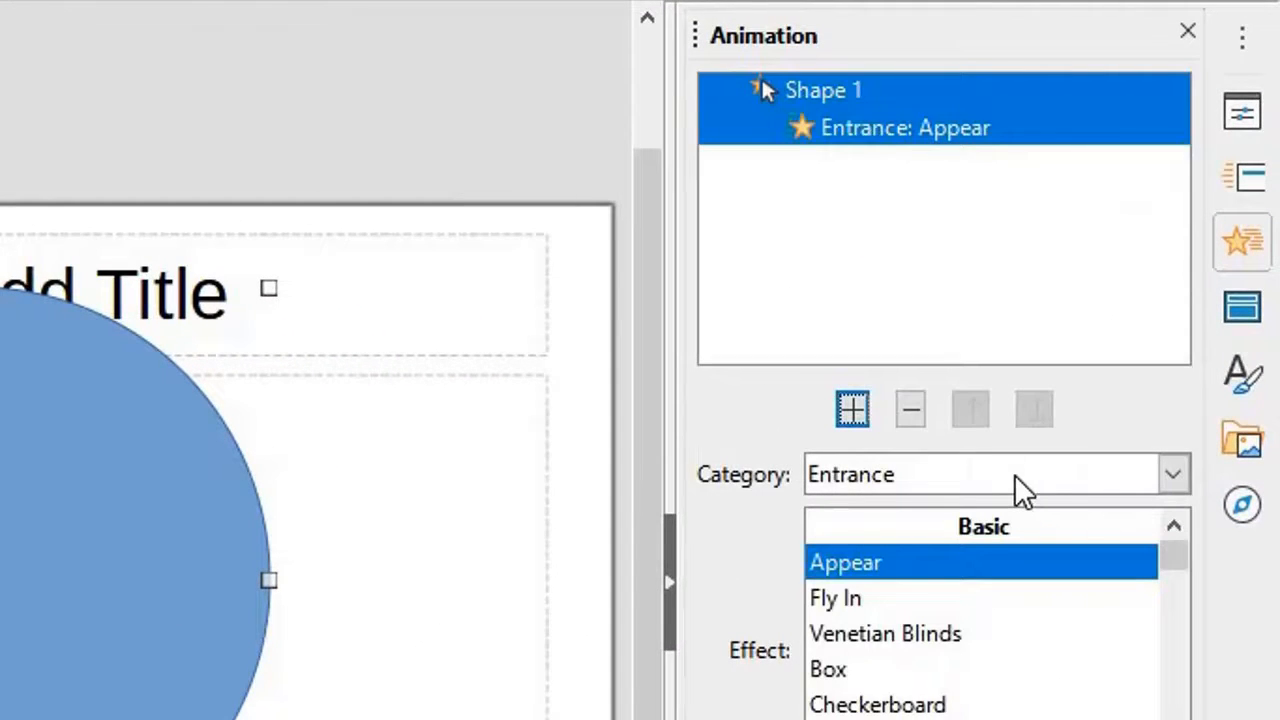
scroll(1063, 686, down, 5)
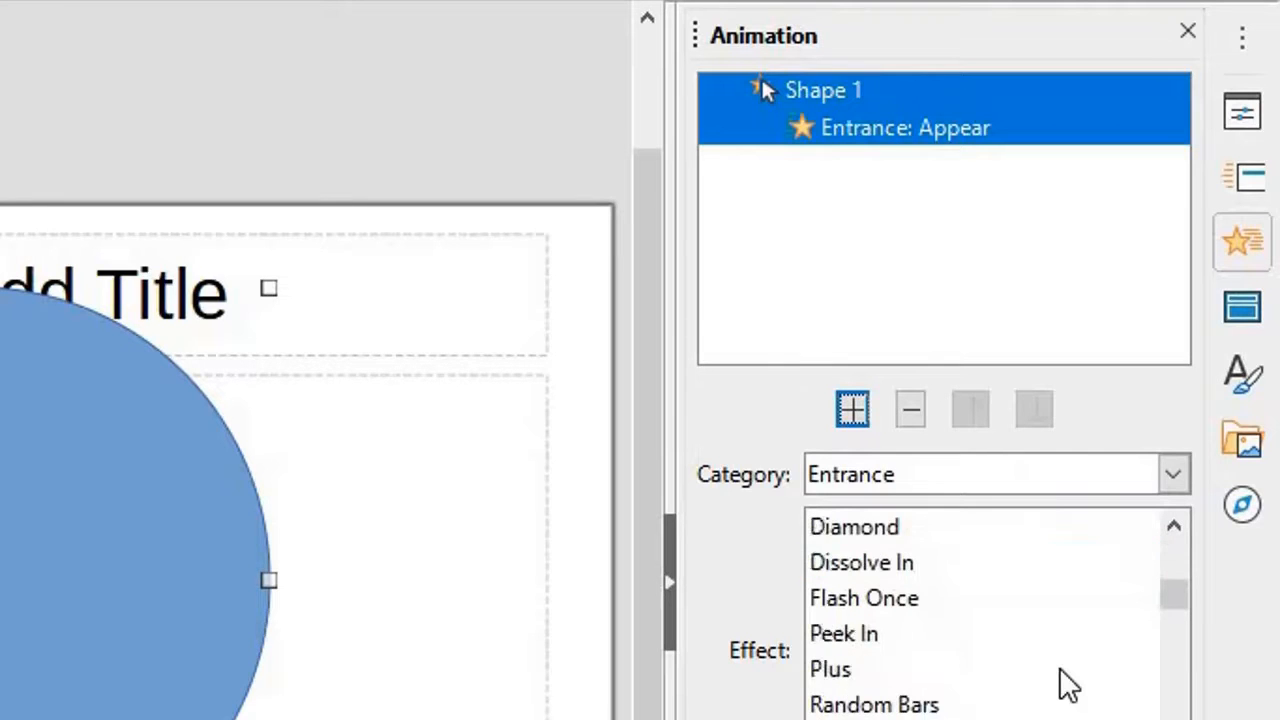
click(914, 633)
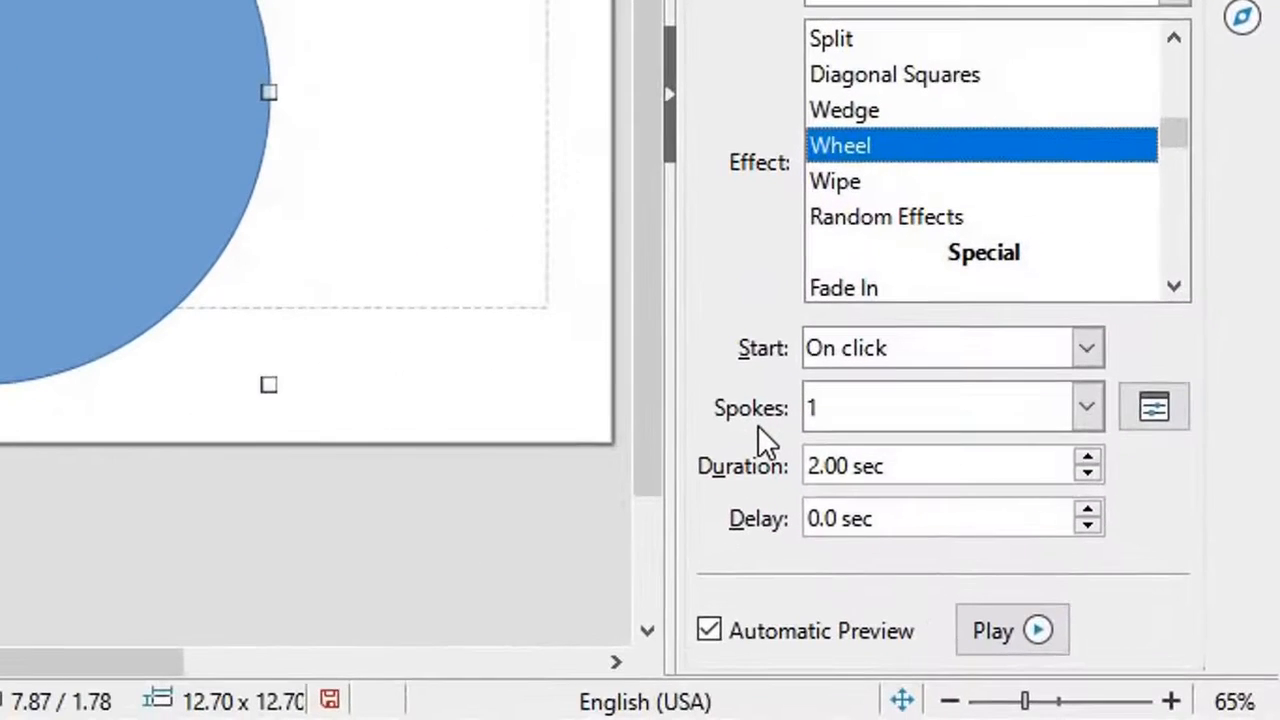
- Check which Spokes options are available for the circle's Wheel effect
click(1084, 410)
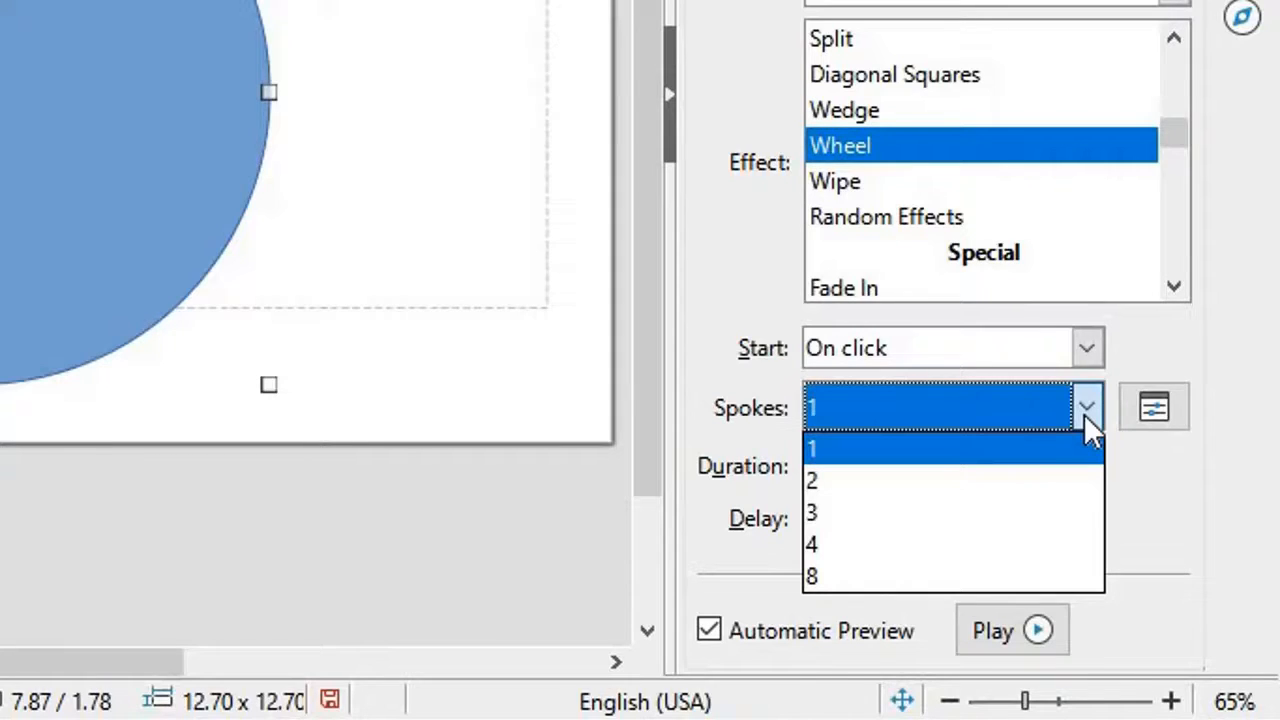
click(1084, 414)
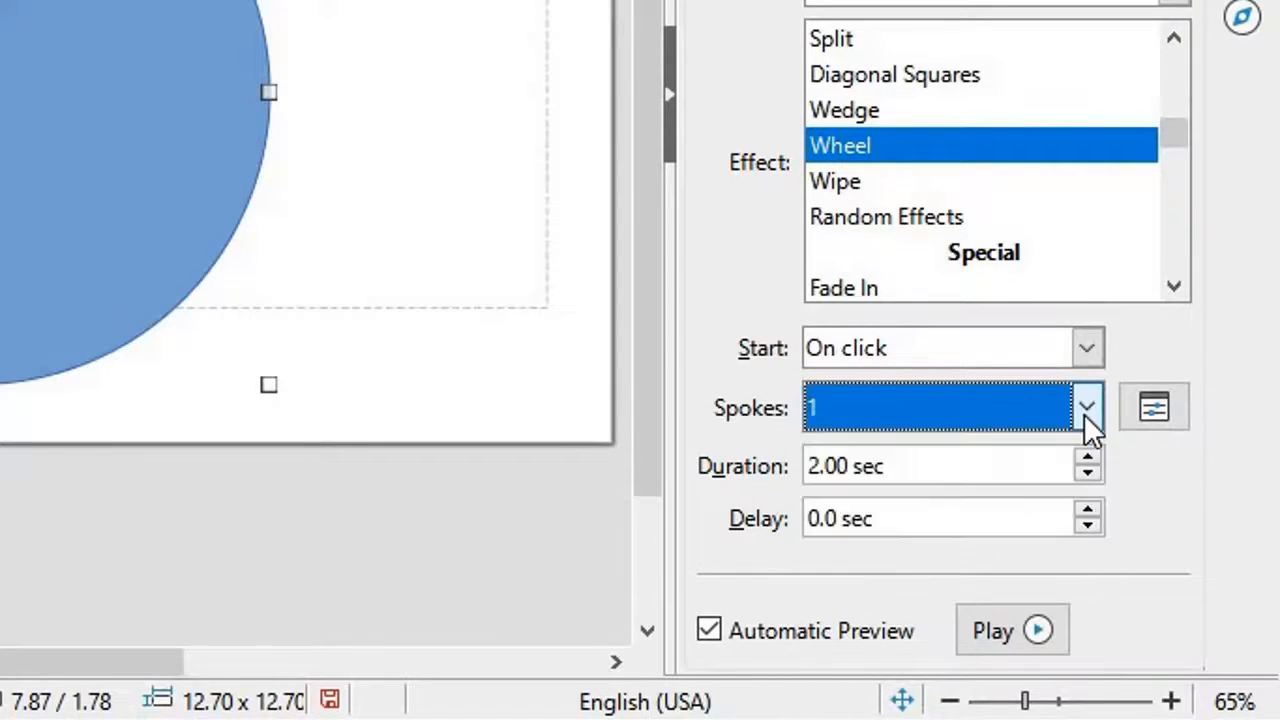
click(1084, 414)
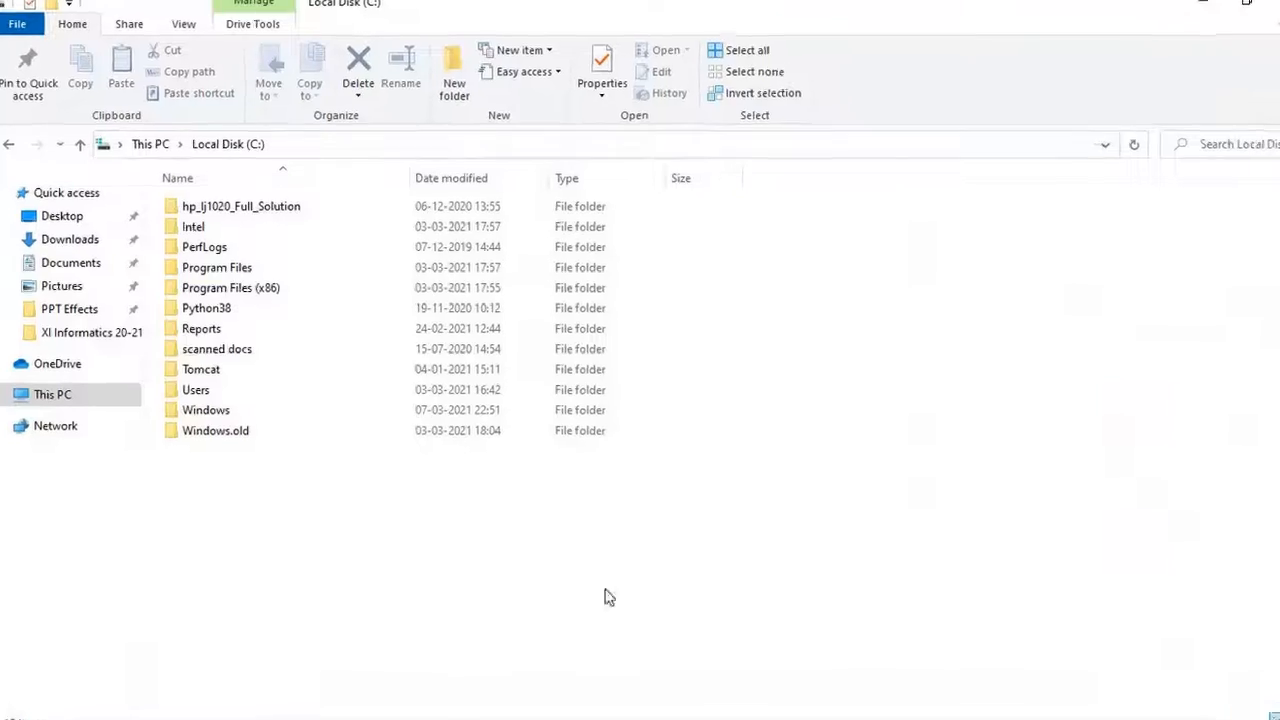
- Browse from Local Disk (C:) to the folder Program Files\LibreOffice\share\config\soffice.cfg\simpress
double_click(212, 277)
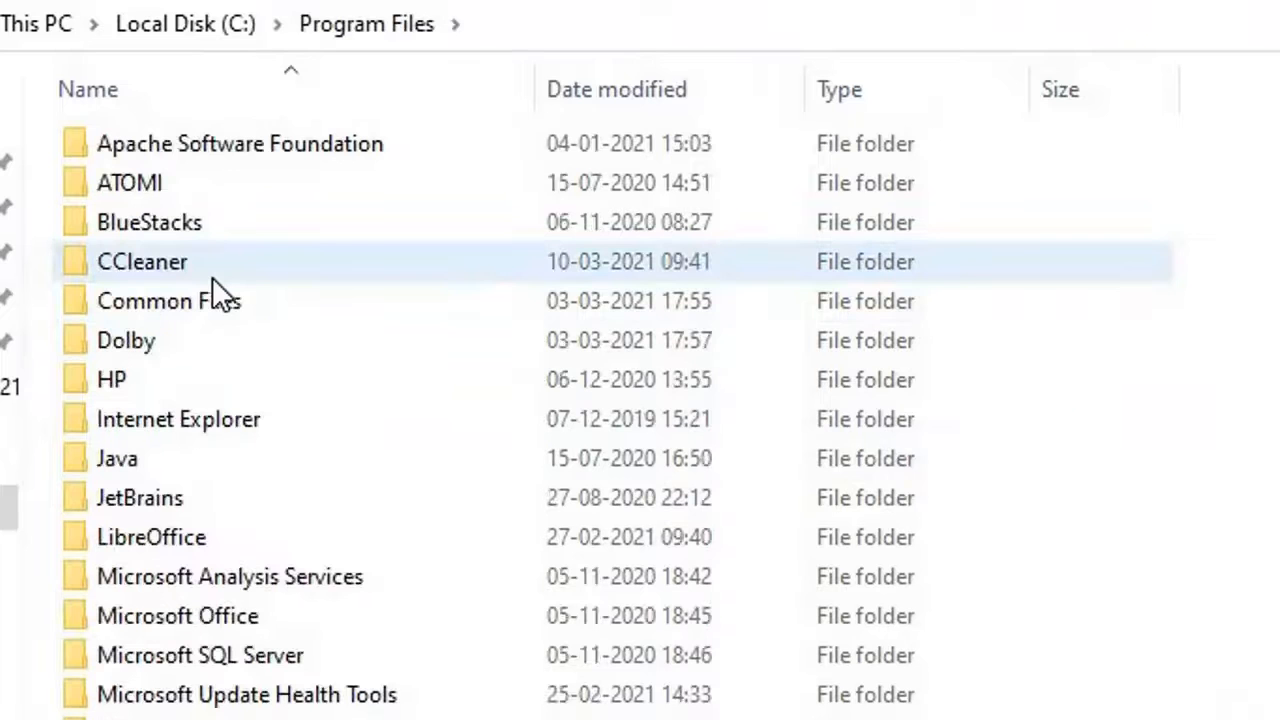
double_click(214, 537)
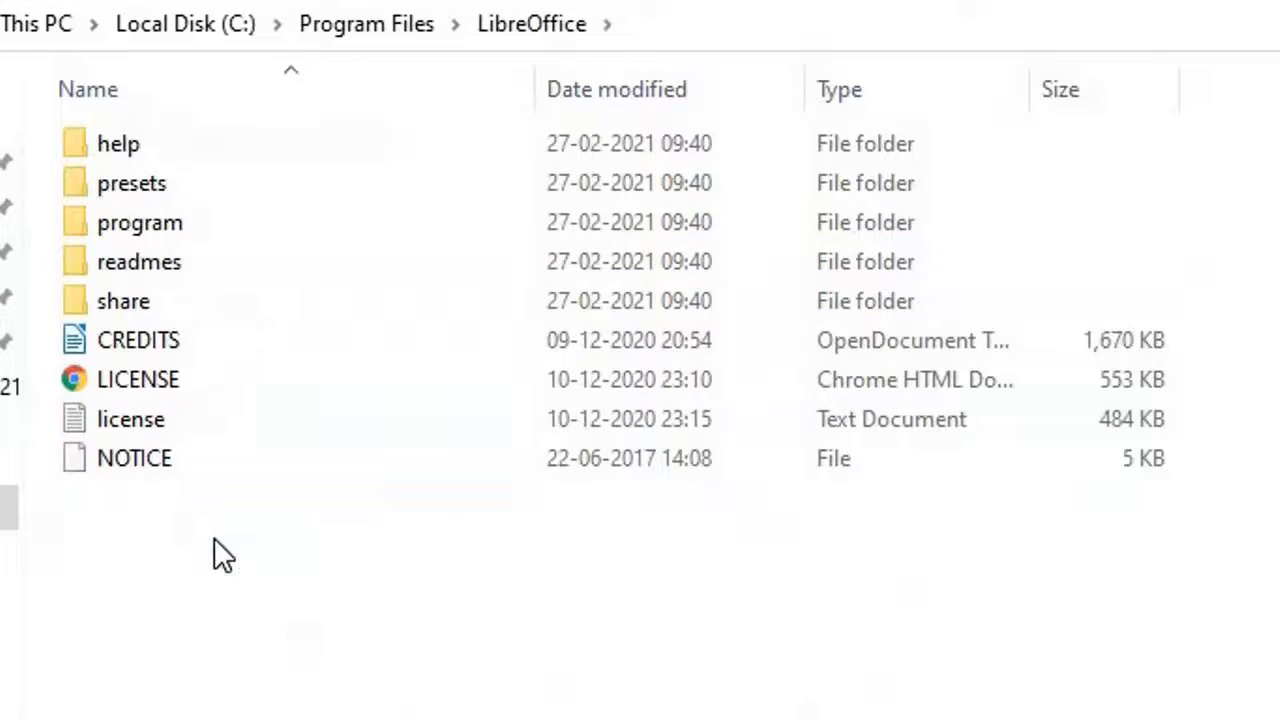
double_click(150, 299)
double_click(629, 340)
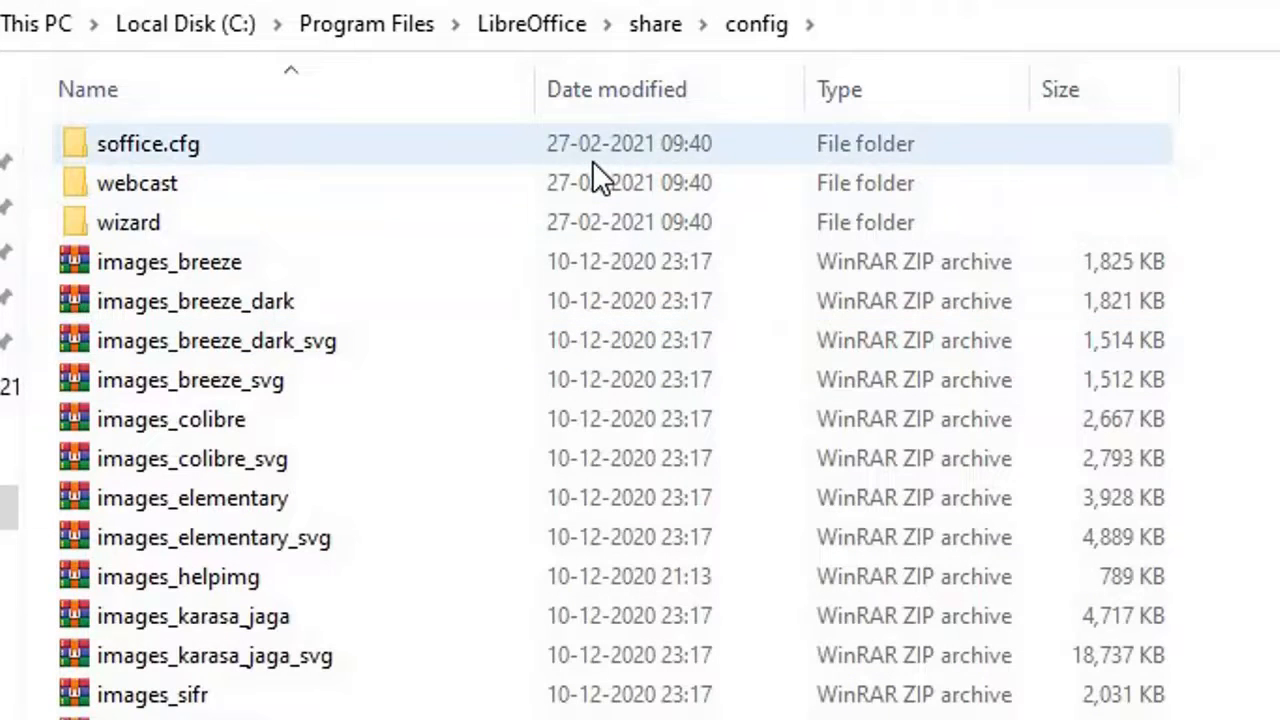
double_click(592, 163)
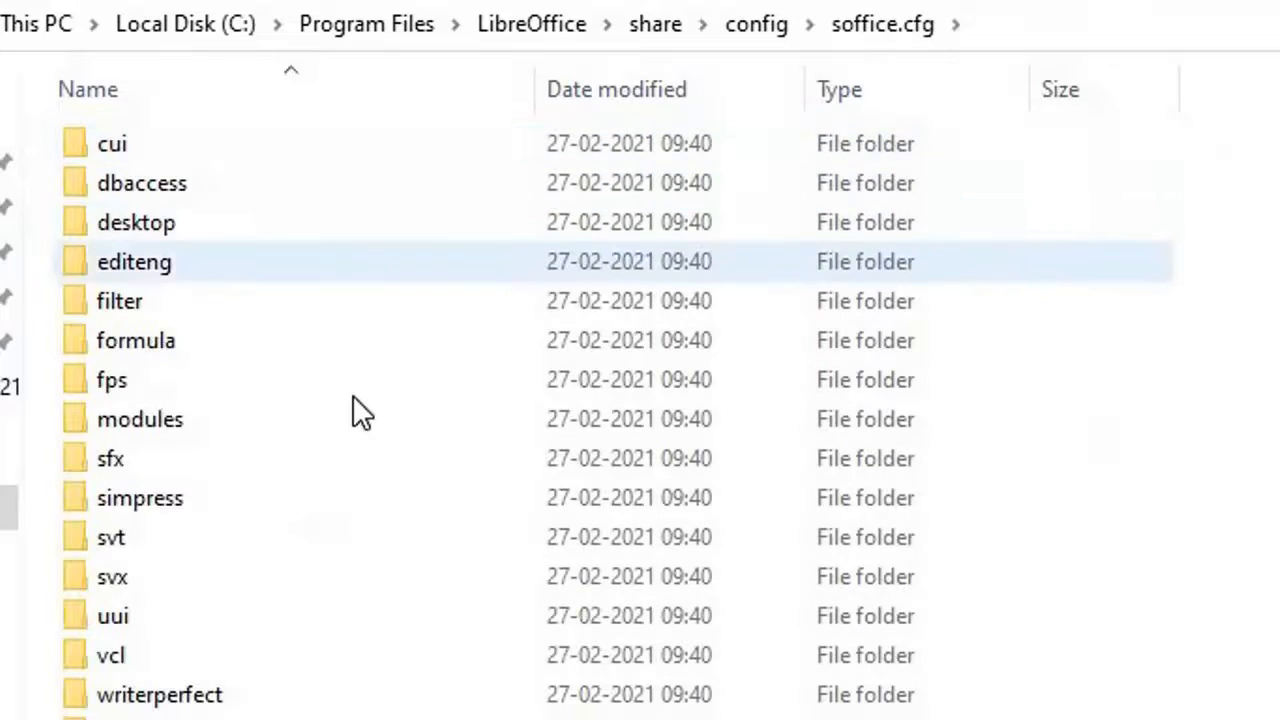
click(203, 513)
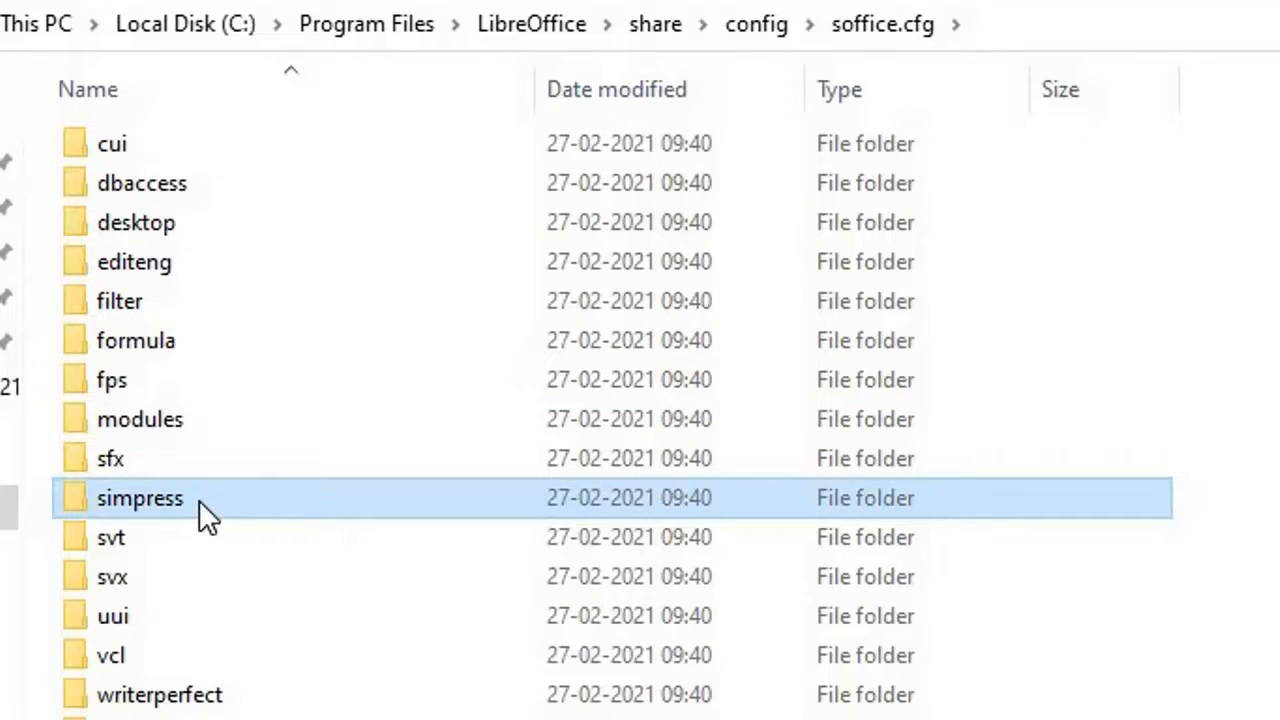
double_click(200, 505)
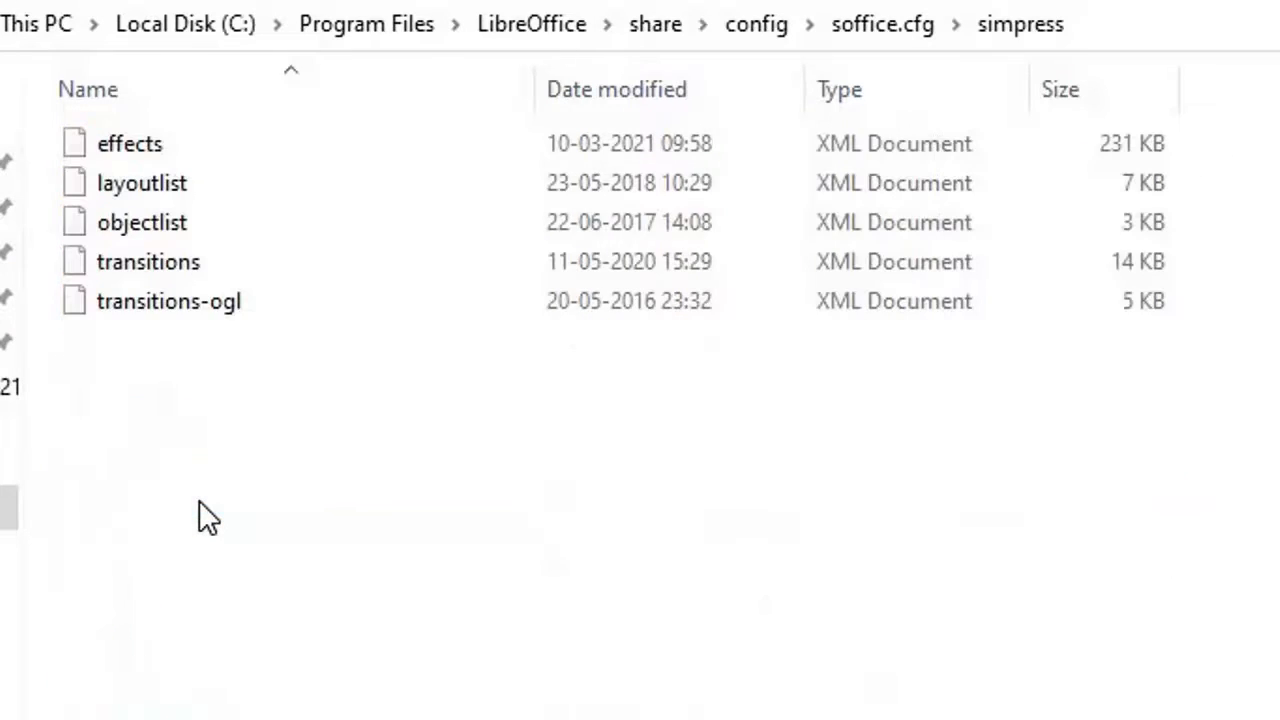
- Open the effects XML file from the simpress folder in Notepad++
click(244, 140)
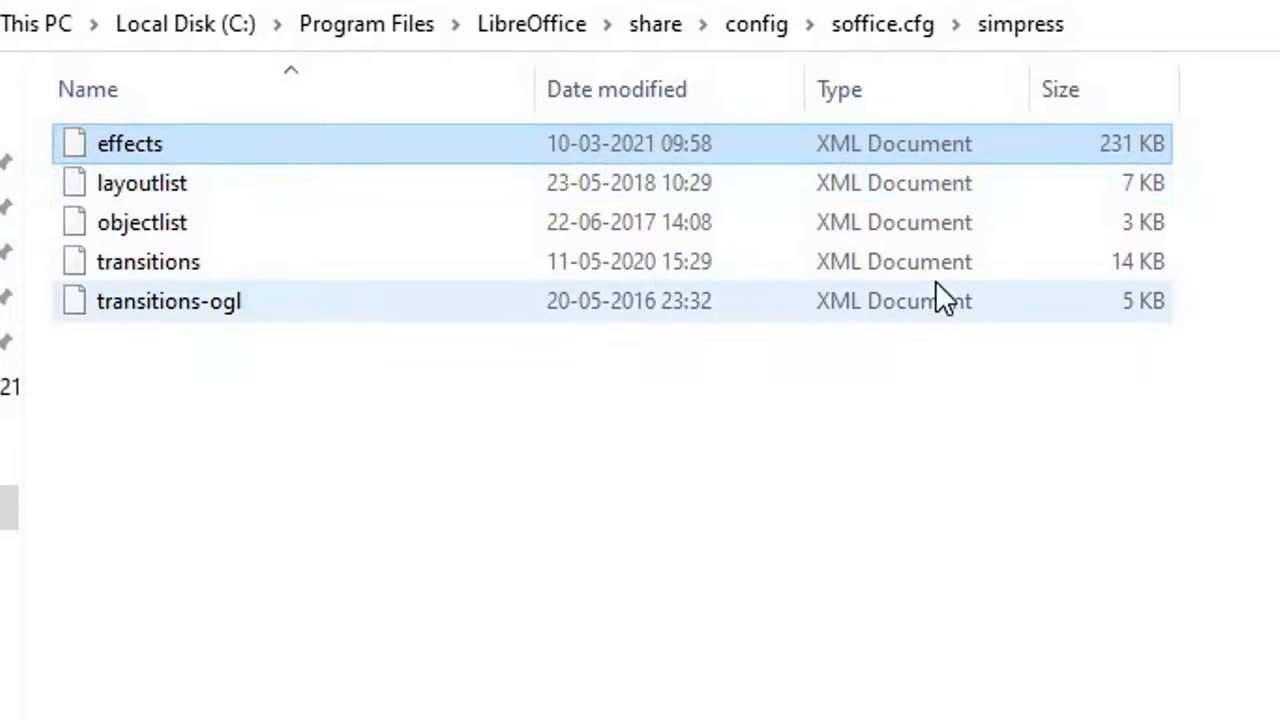
right_click(217, 160)
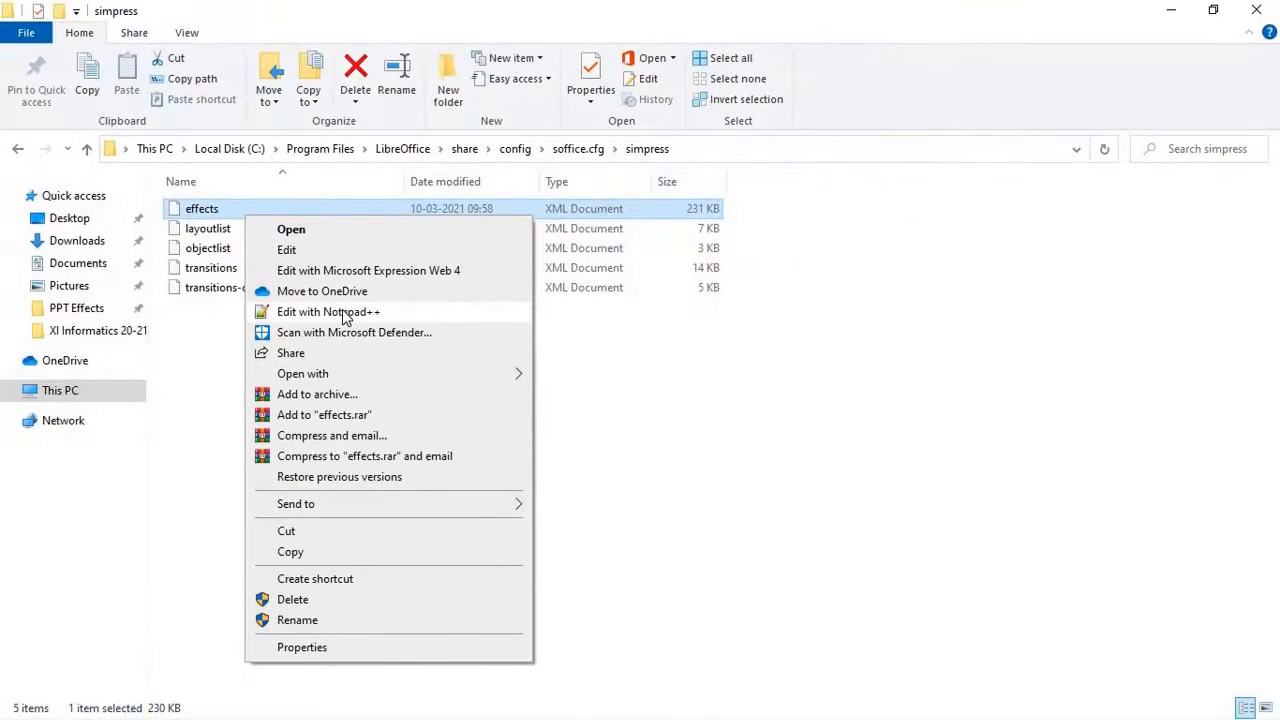
click(340, 312)
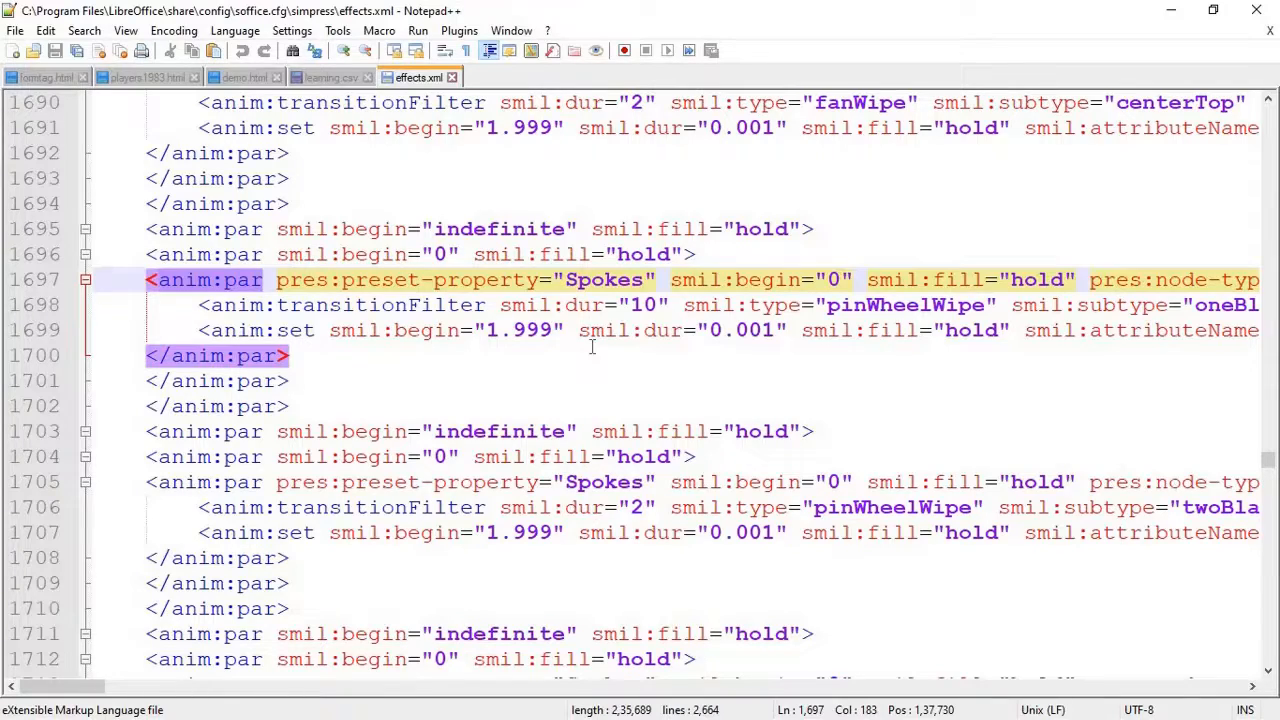
- Shorten smil:begin on line 1699 to "1.99", try saving effects.xml, and relaunch Notepad++ in Administrator mode
click(552, 331)
key(BackSpace)
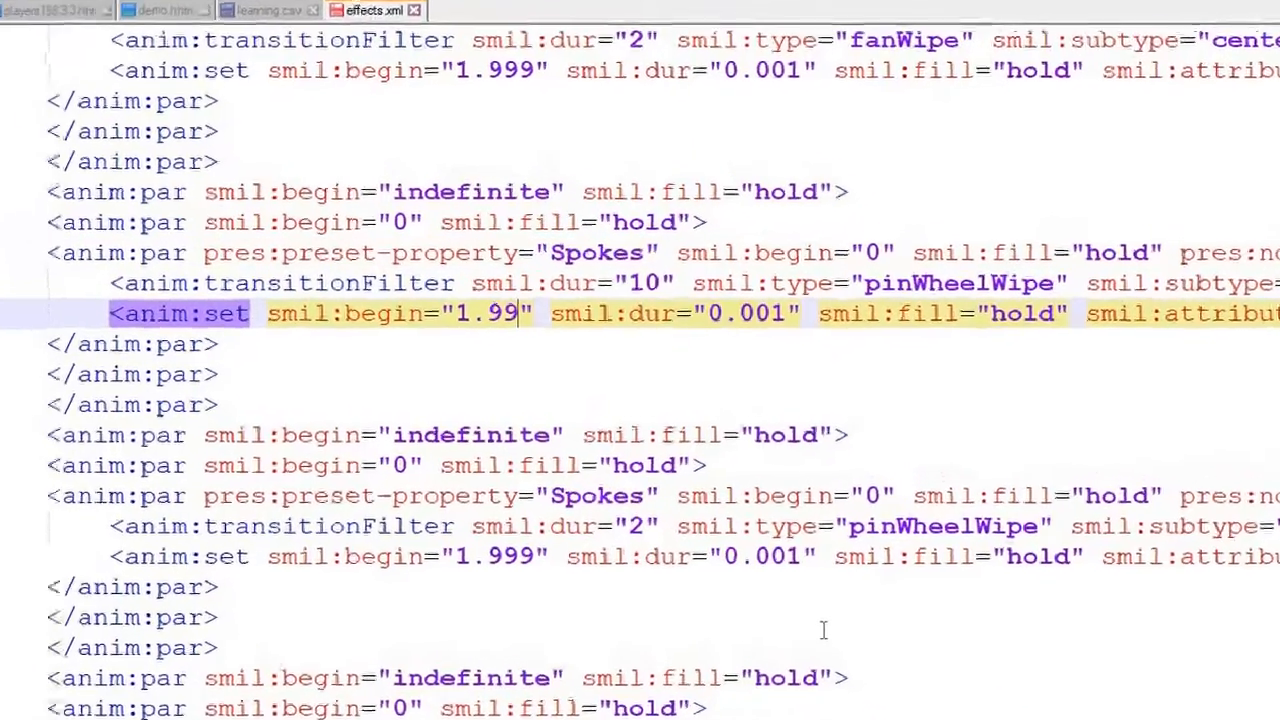
key(ctrl+s)
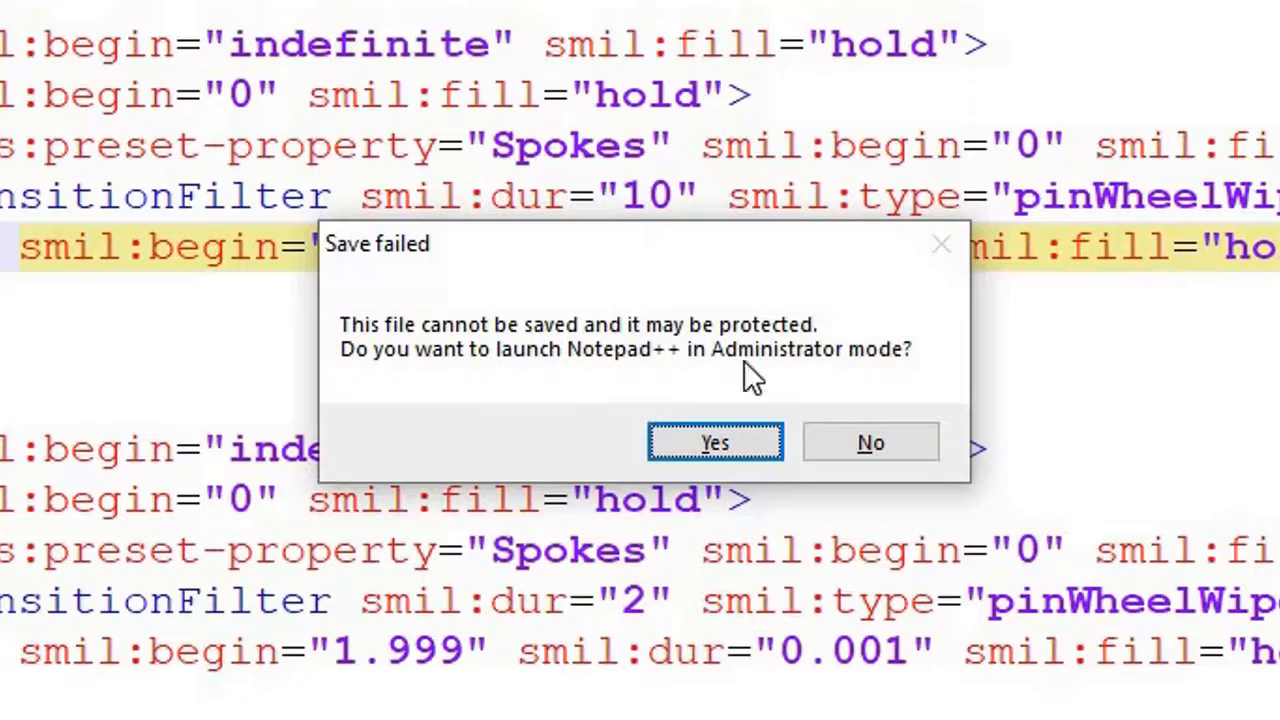
click(715, 443)
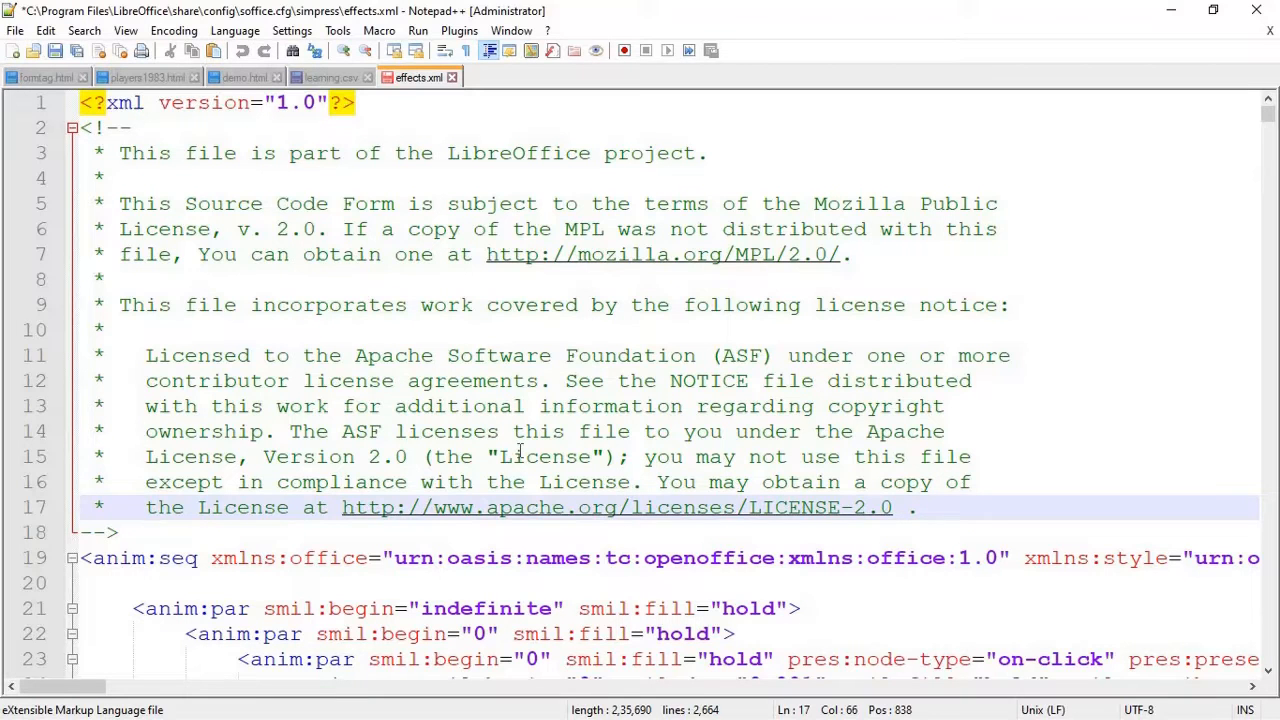
- Search effects.xml for "entrance" and view the preset-id attribute of the first match
key(ctrl+f)
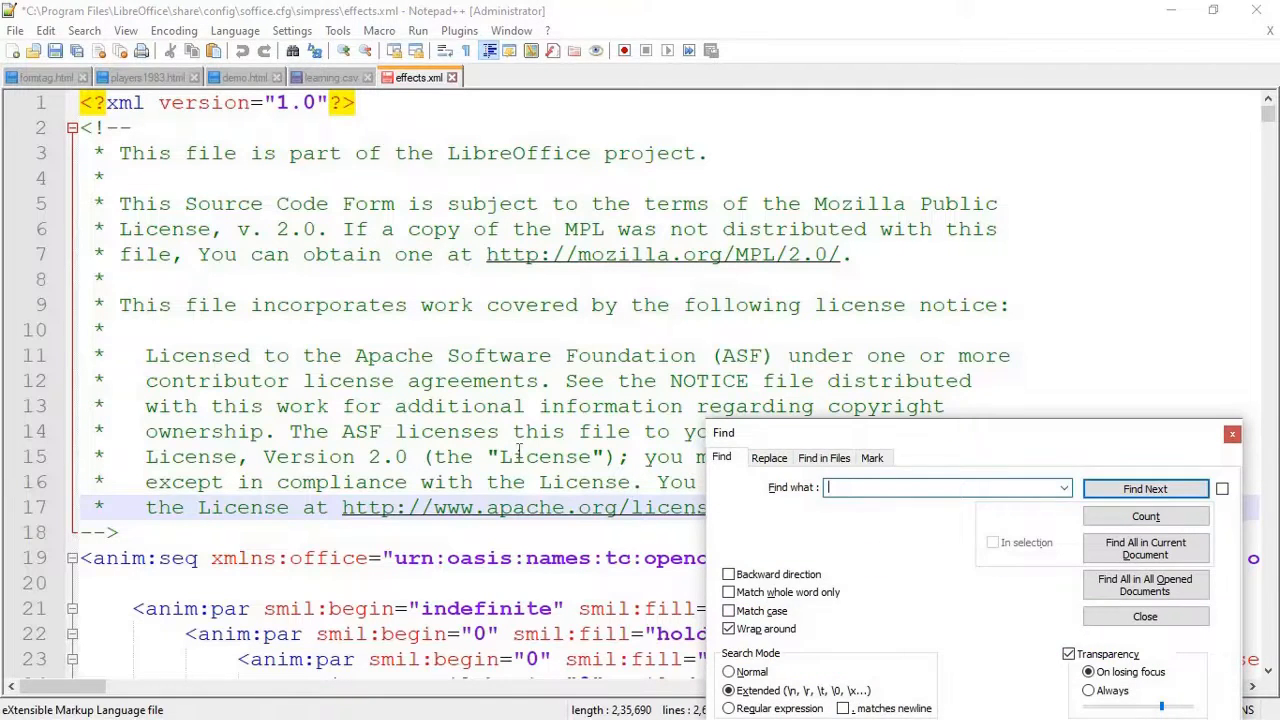
text(entrance)
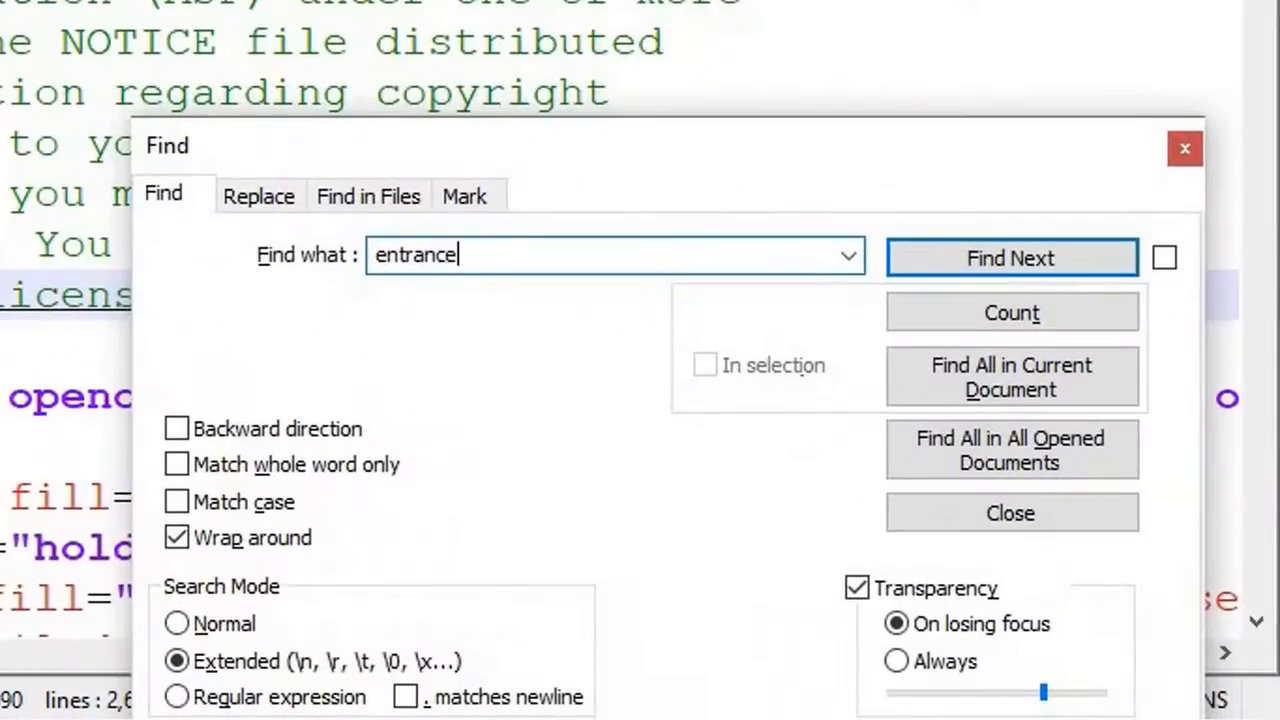
key(Return)
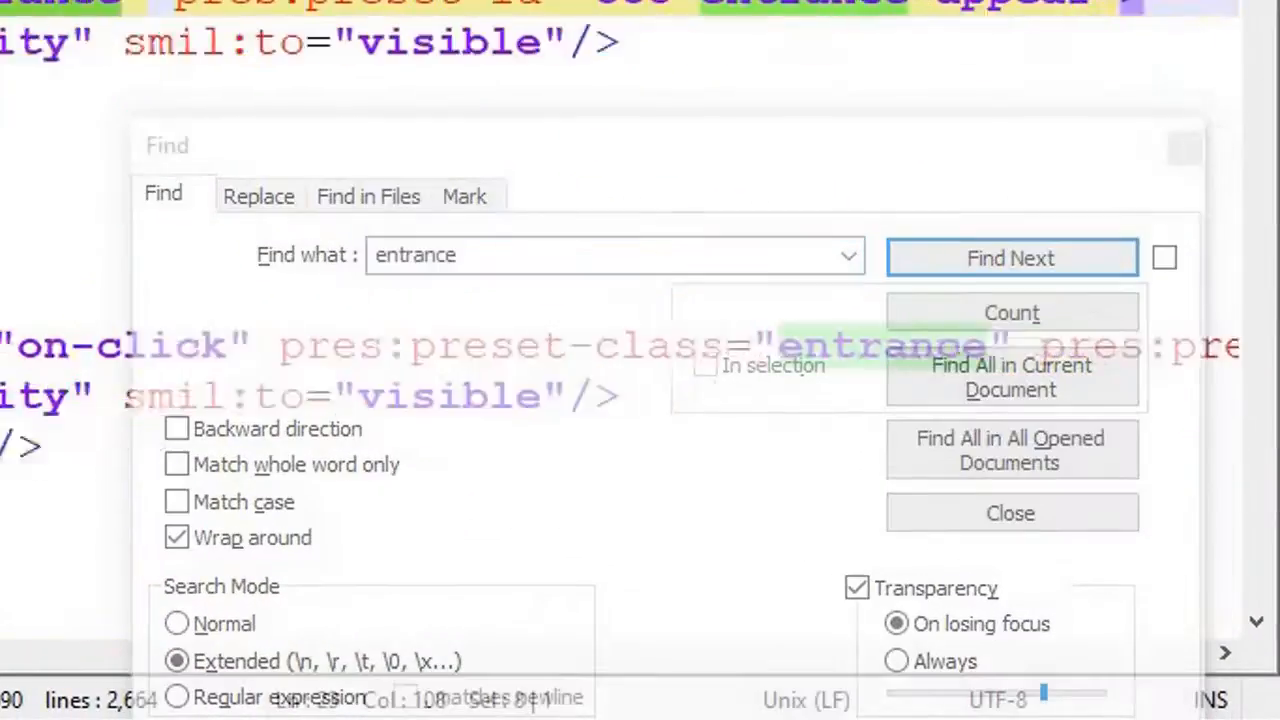
scroll(263, 63, right, 1)
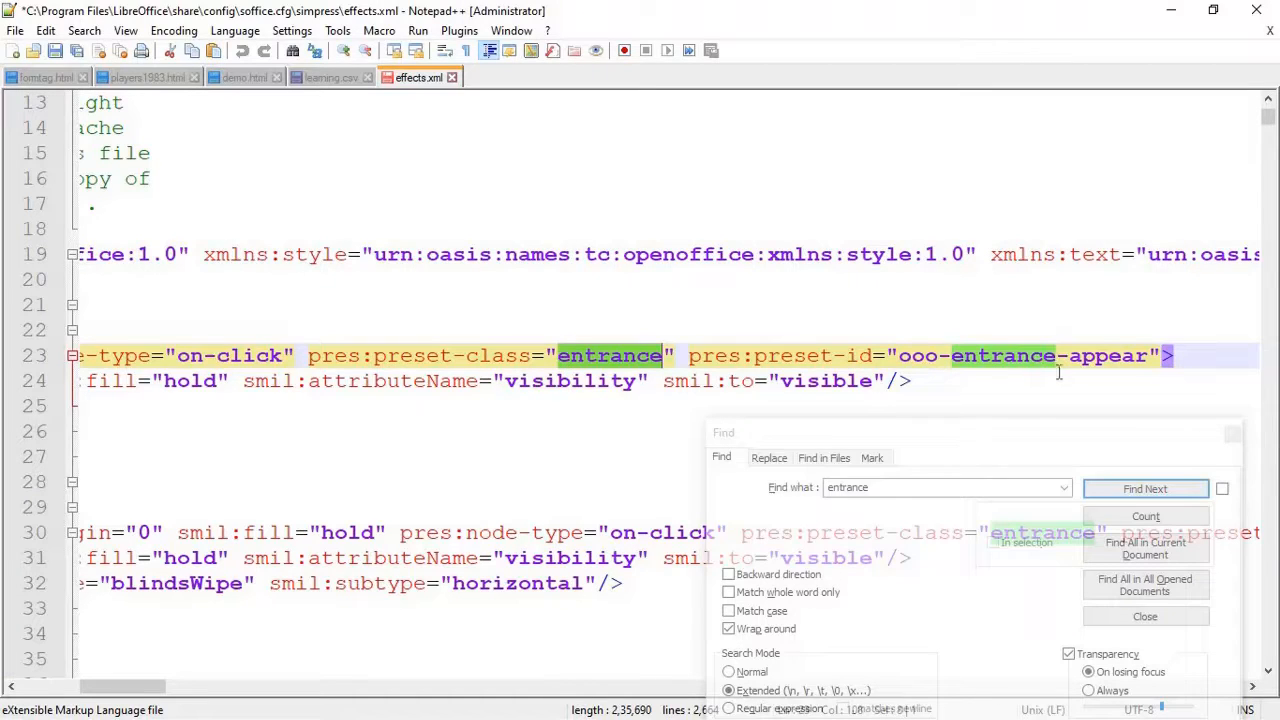
- Find the first "entrance-wheel" entry in effects.xml and close the search dialog
click(888, 488)
text(-)
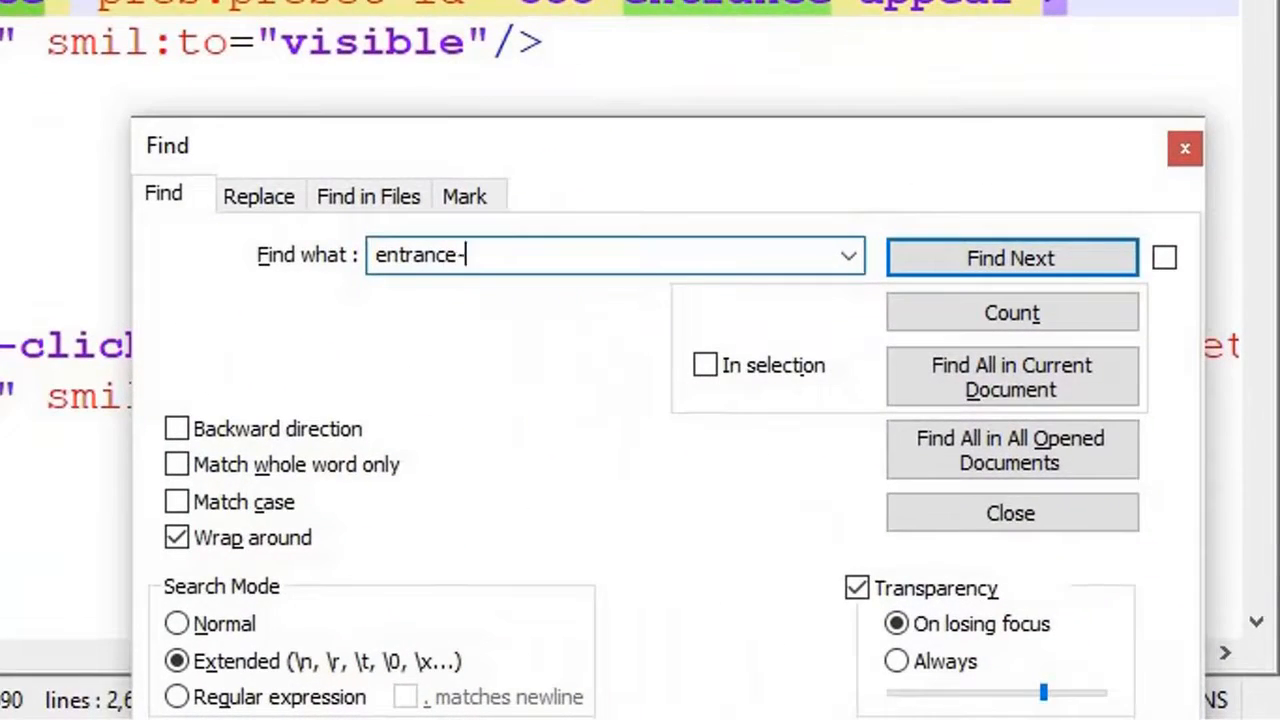
text(wheel)
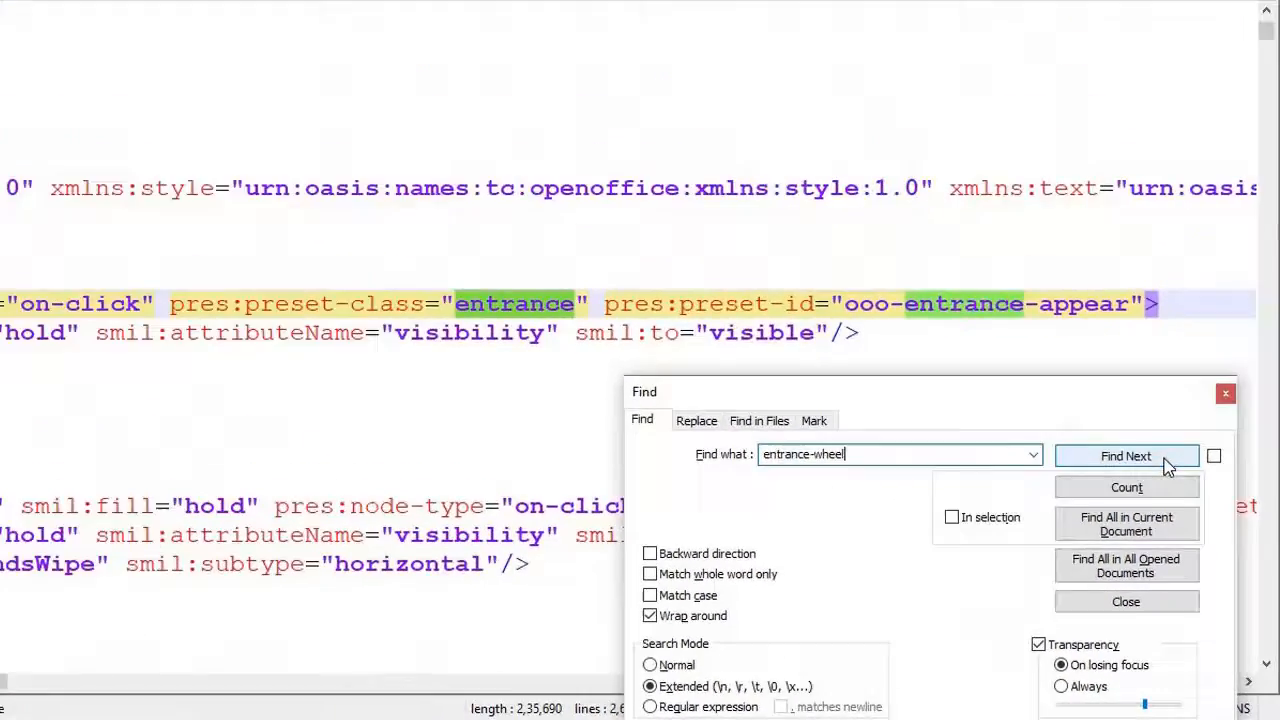
click(1011, 258)
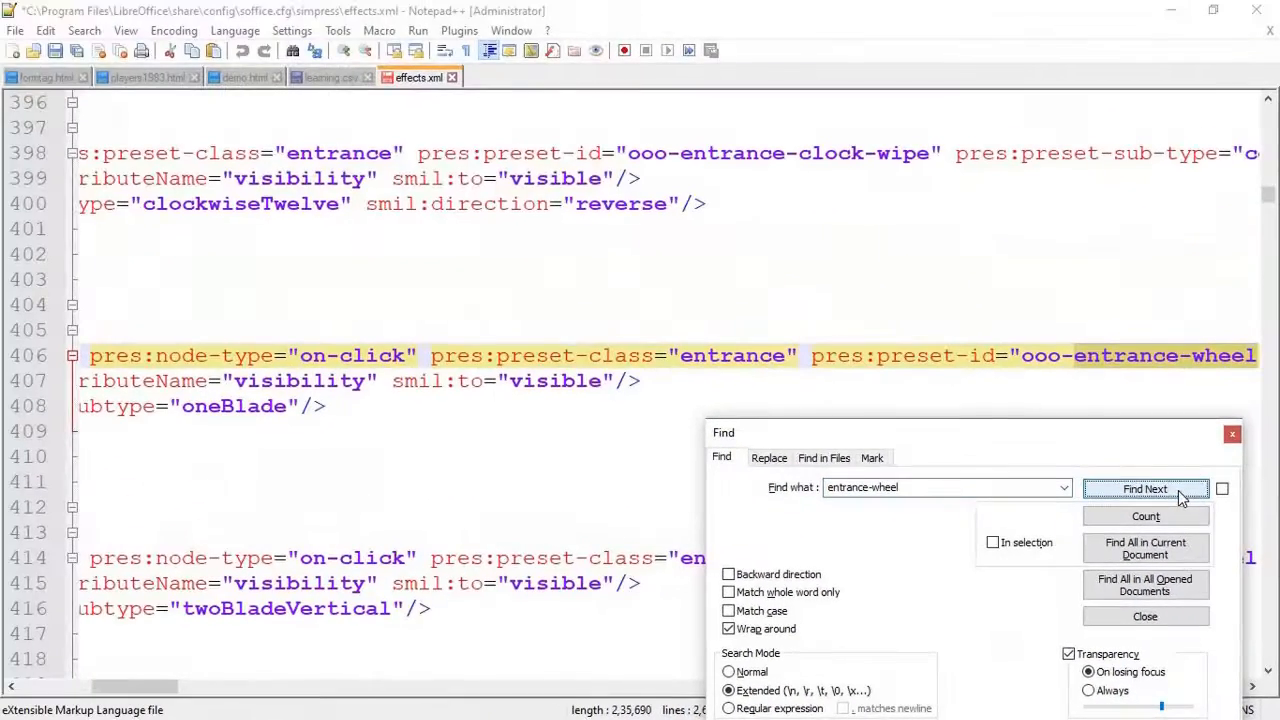
drag(166, 690, 201, 690)
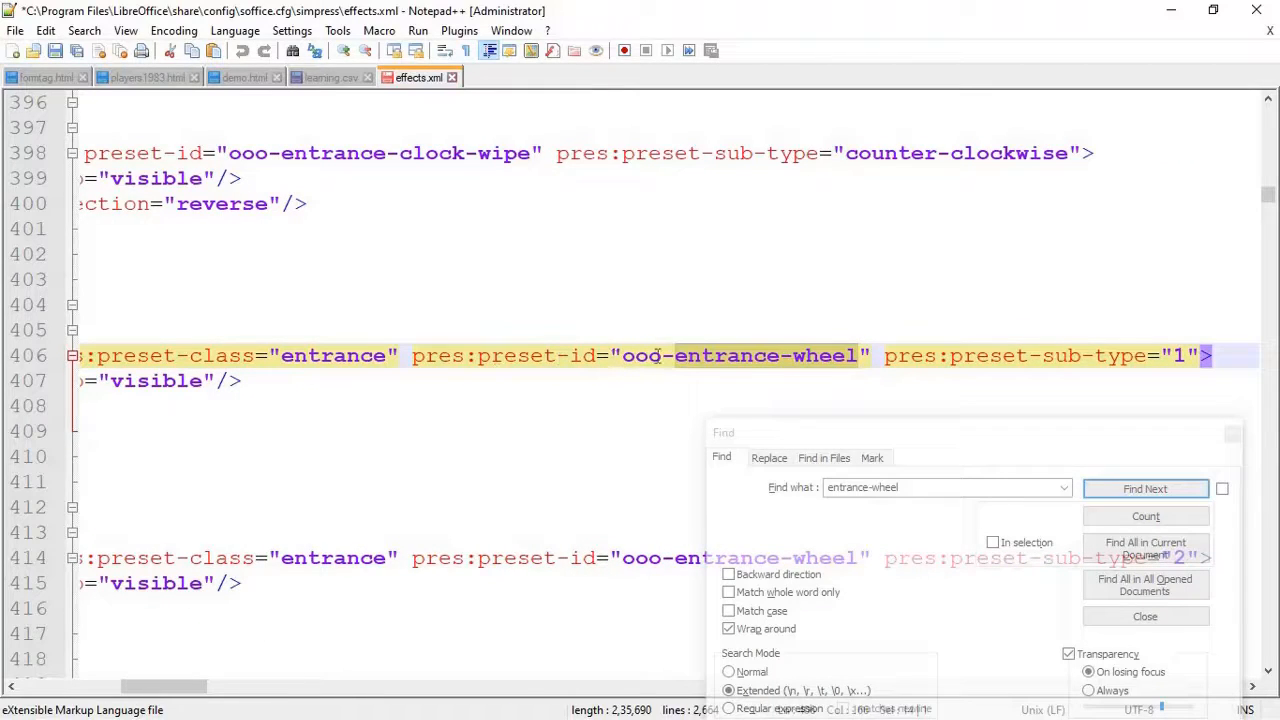
click(1233, 433)
- Examine the preset-sub-type attributes of the consecutive ooo-entrance-wheel entries starting at line 406
click(886, 360)
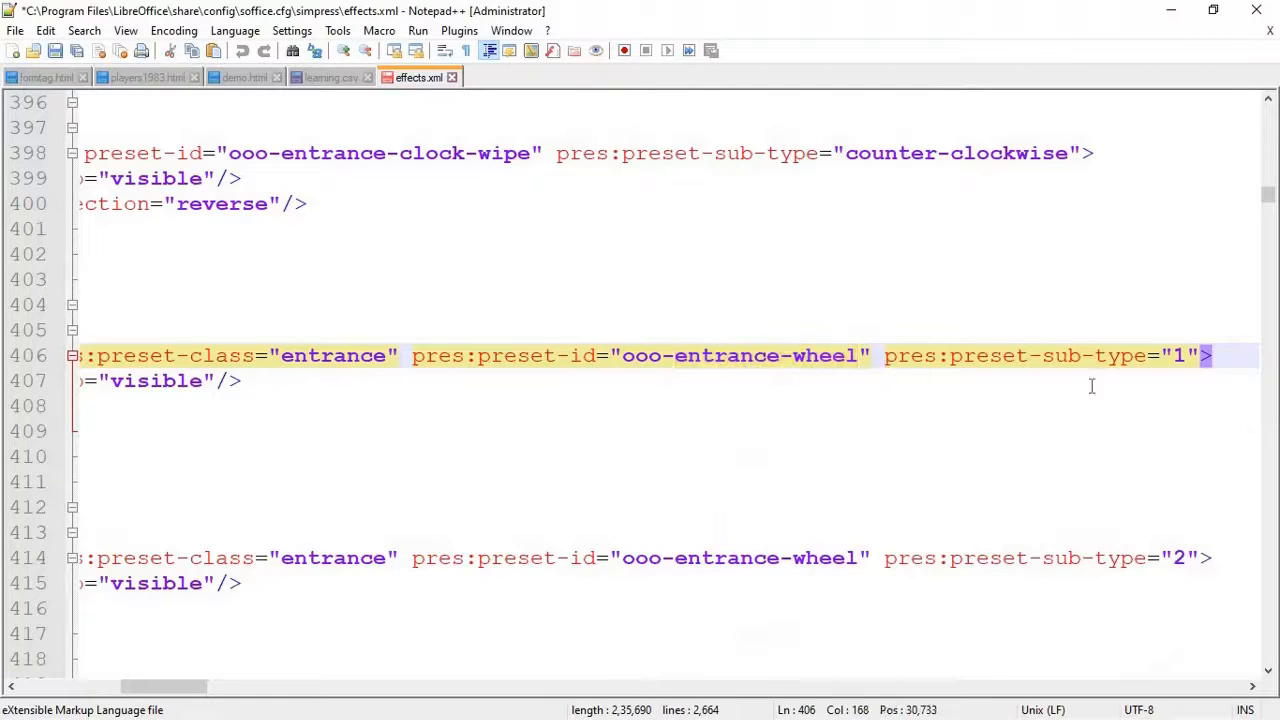
drag(886, 356, 1203, 356)
scroll(900, 403, down, 2)
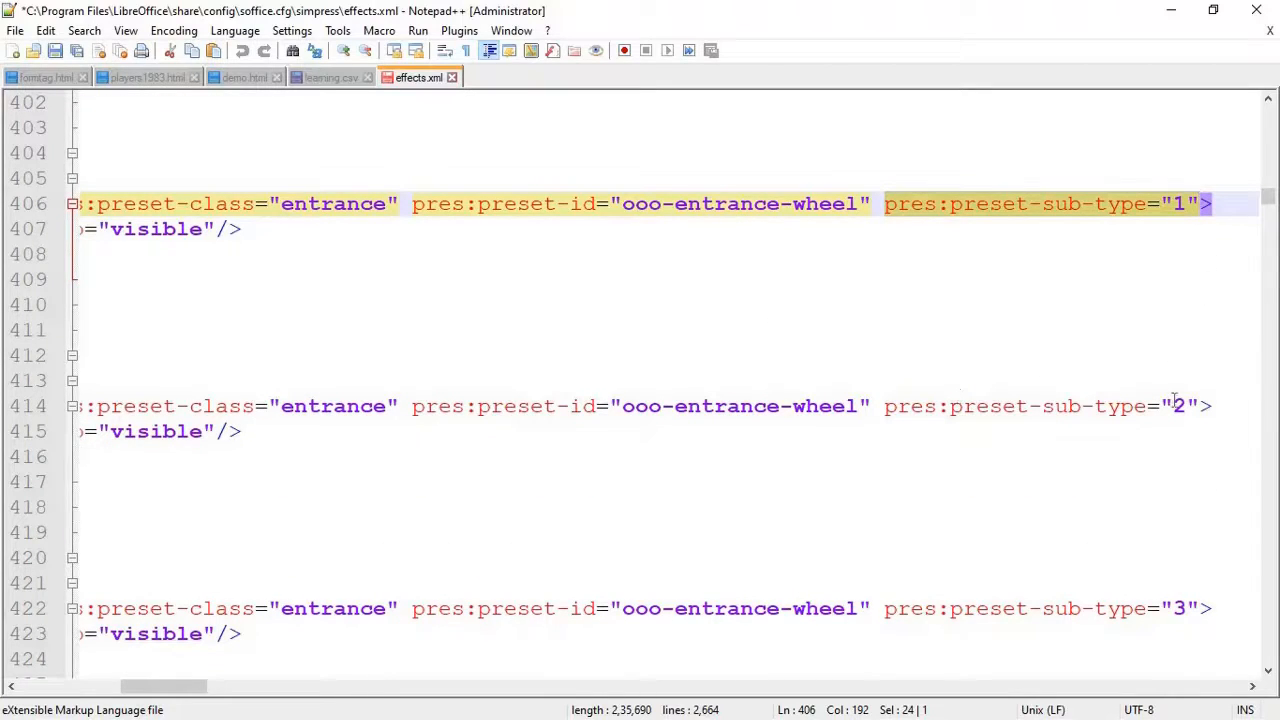
scroll(1194, 435, down, 8)
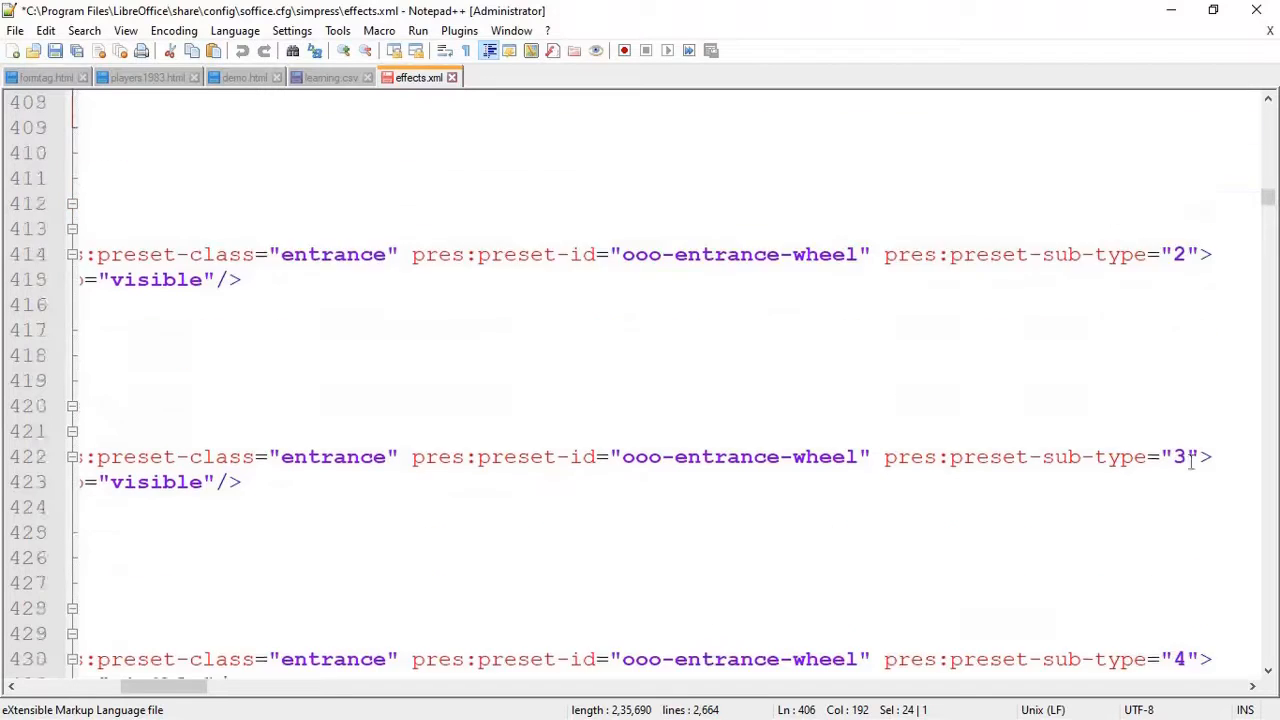
scroll(1173, 428, up, 1)
scroll(1173, 428, up, 6)
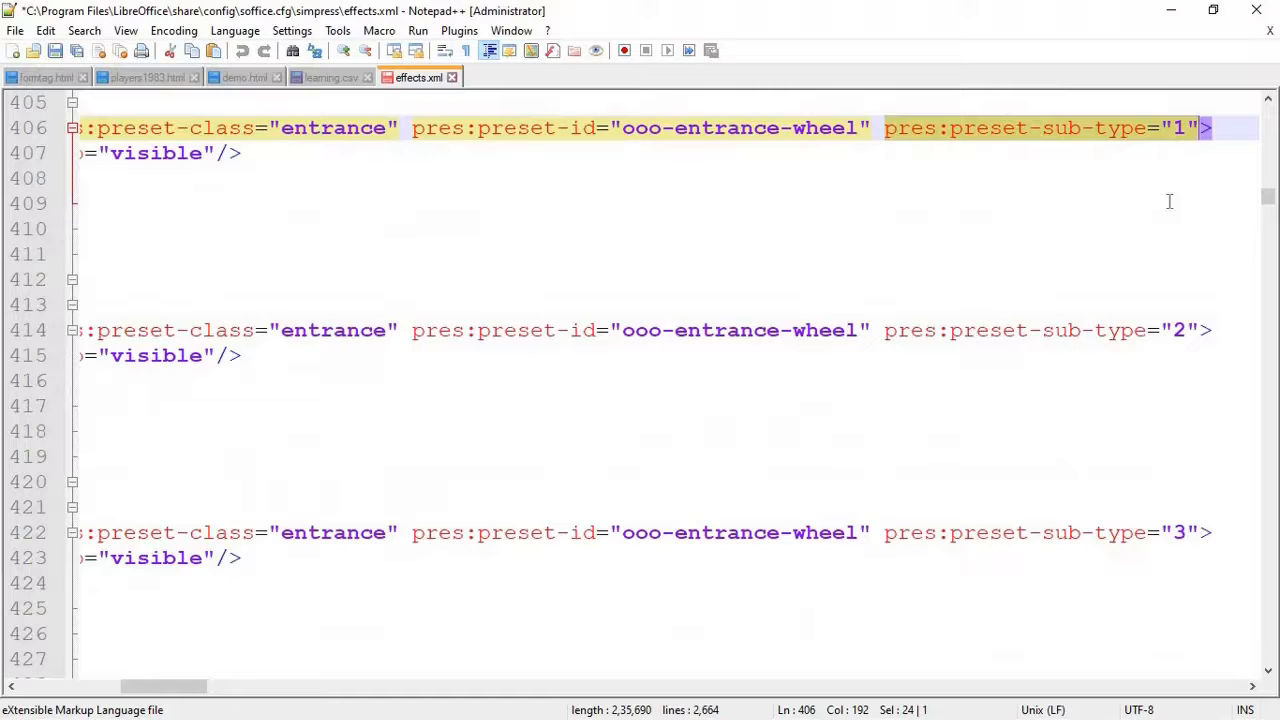
scroll(1194, 523, down, 5)
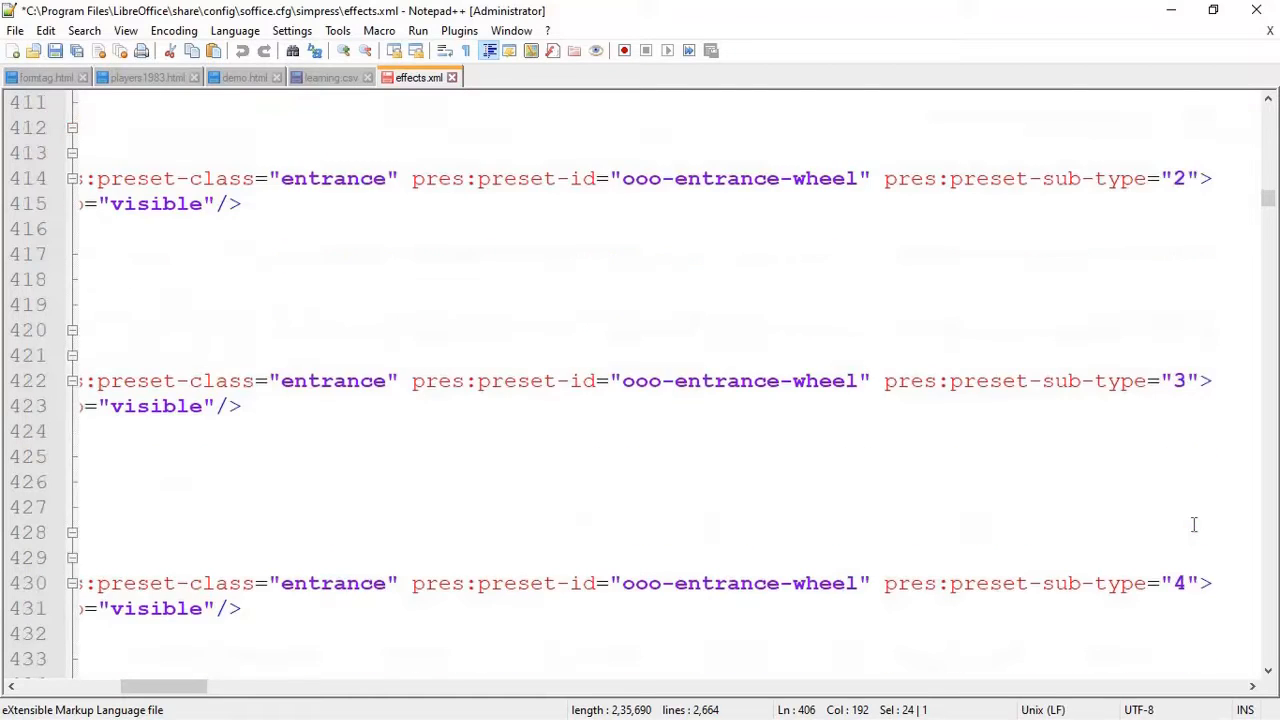
scroll(1194, 524, up, 5)
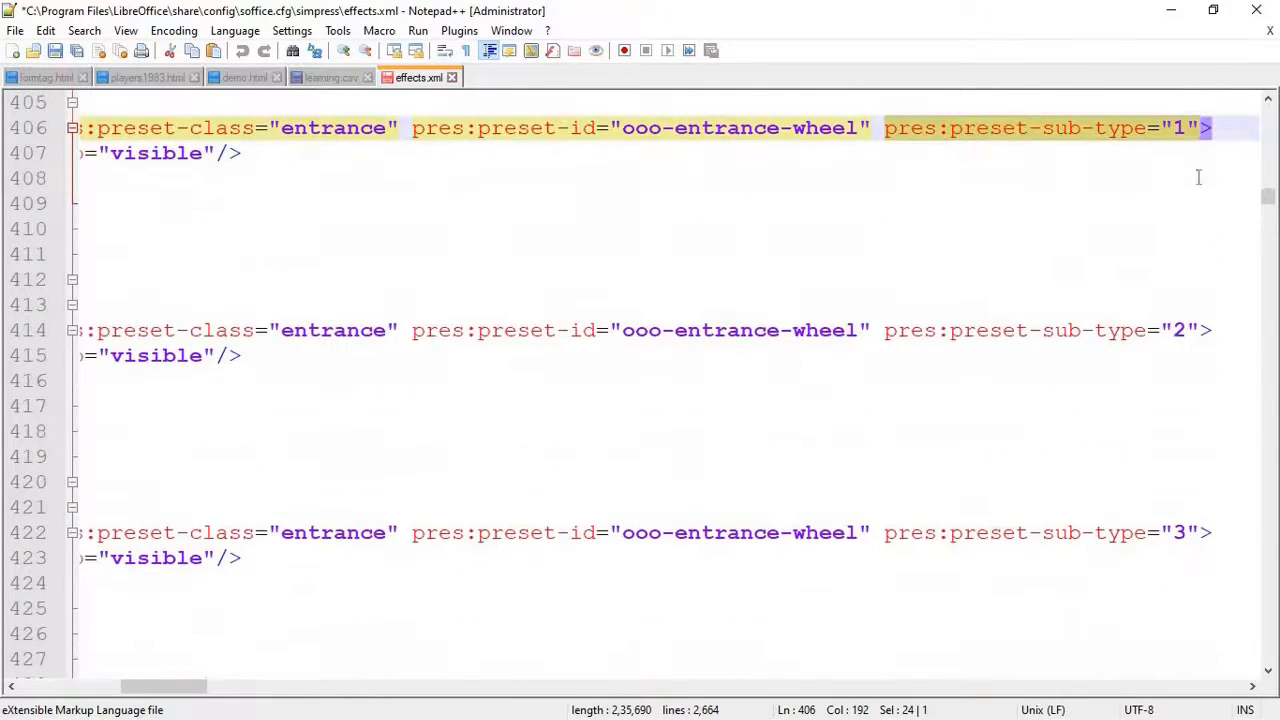
- Change the preset-sub-type values of the ooo-entrance-wheel entries on lines 406 and 414 to "One" and "Two"
click(1190, 128)
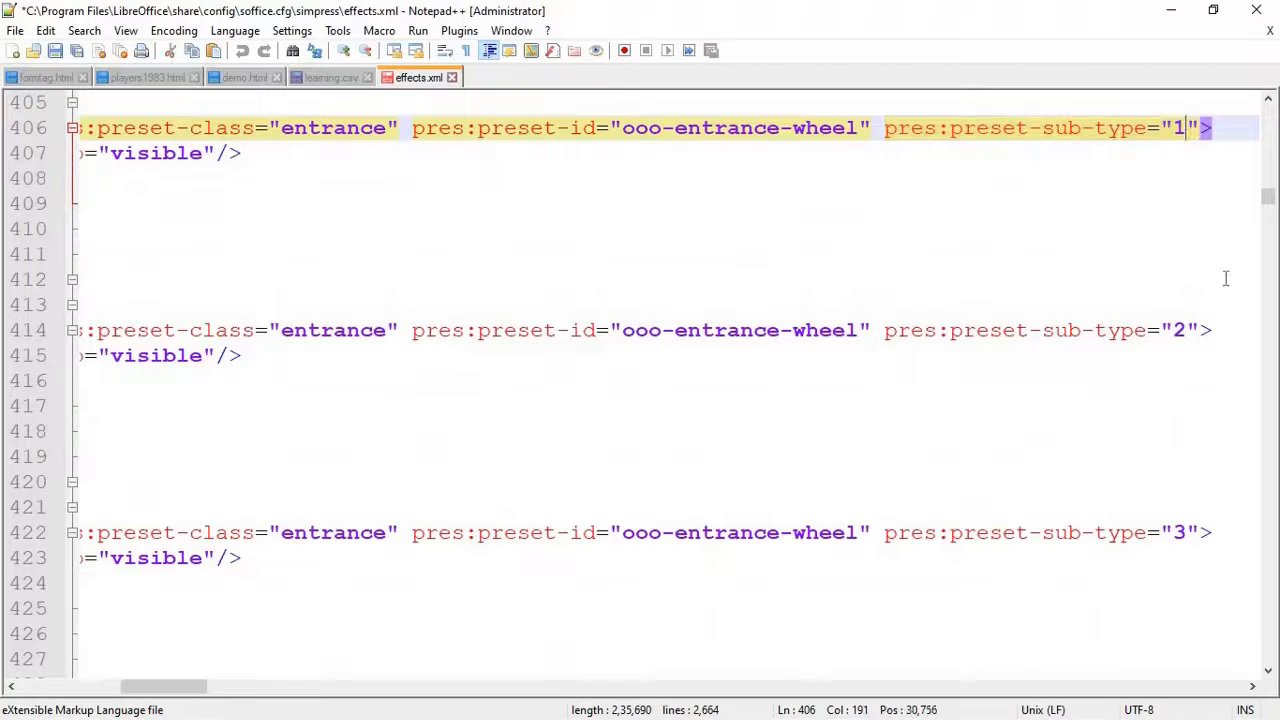
key(BackSpace)
text(ne)
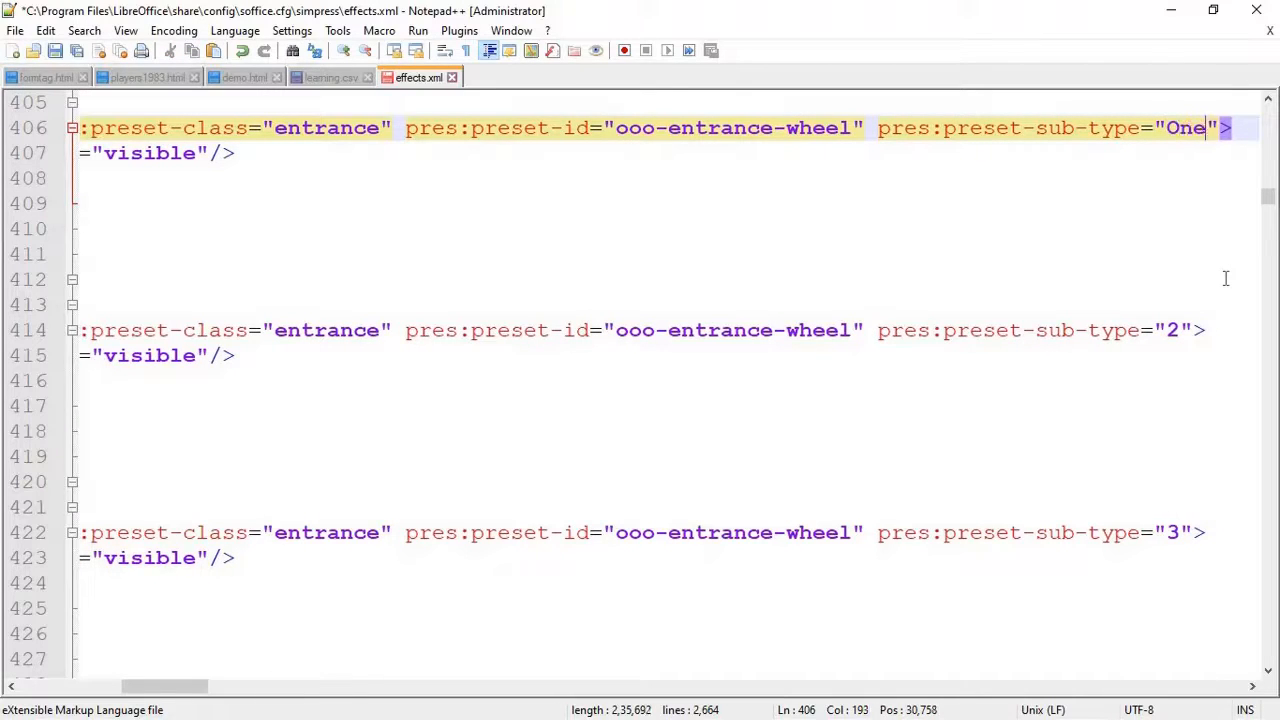
double_click(1173, 334)
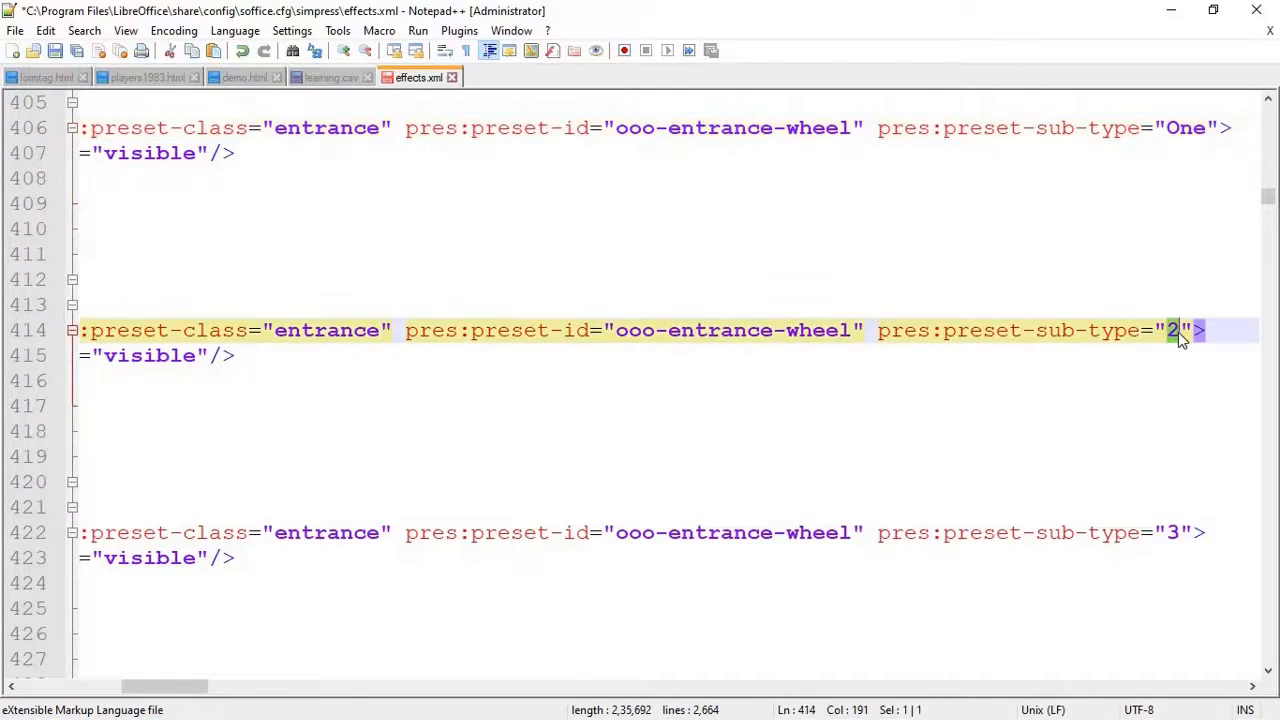
text(Two)
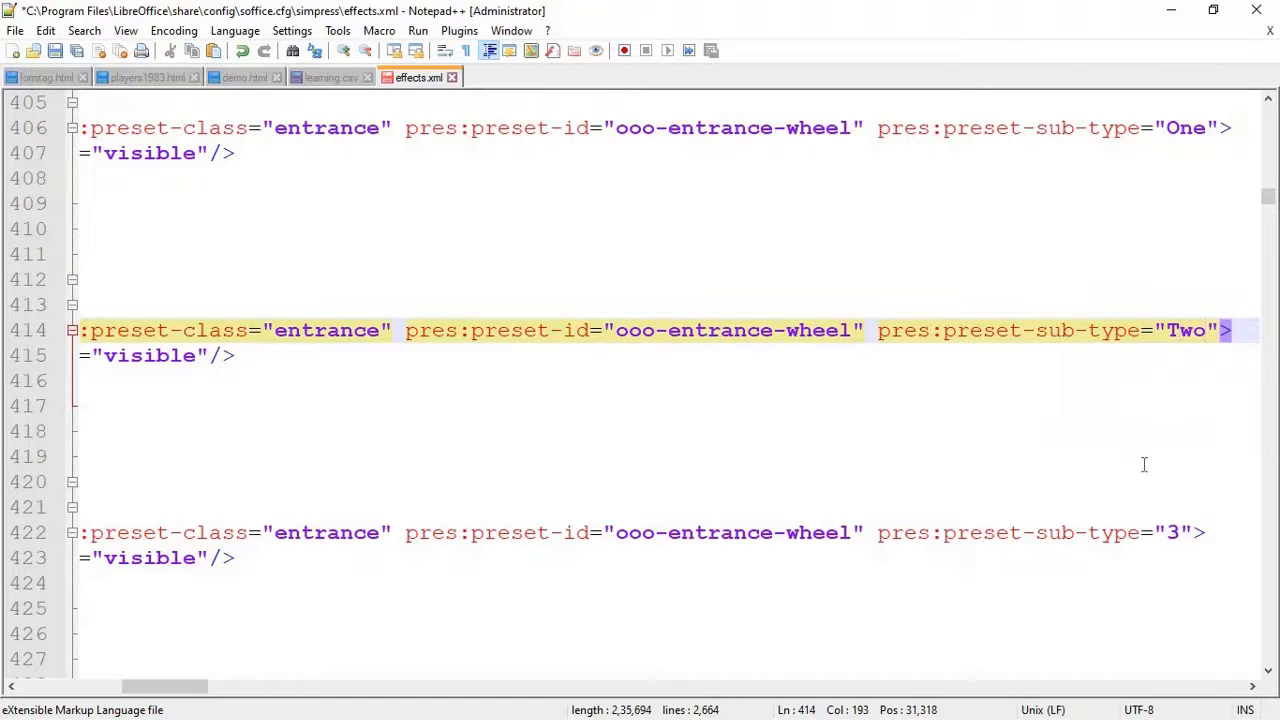
- Change the preset-sub-type value of the ooo-entrance-wheel entry on line 422 to "Three" and save effects.xml
double_click(1173, 535)
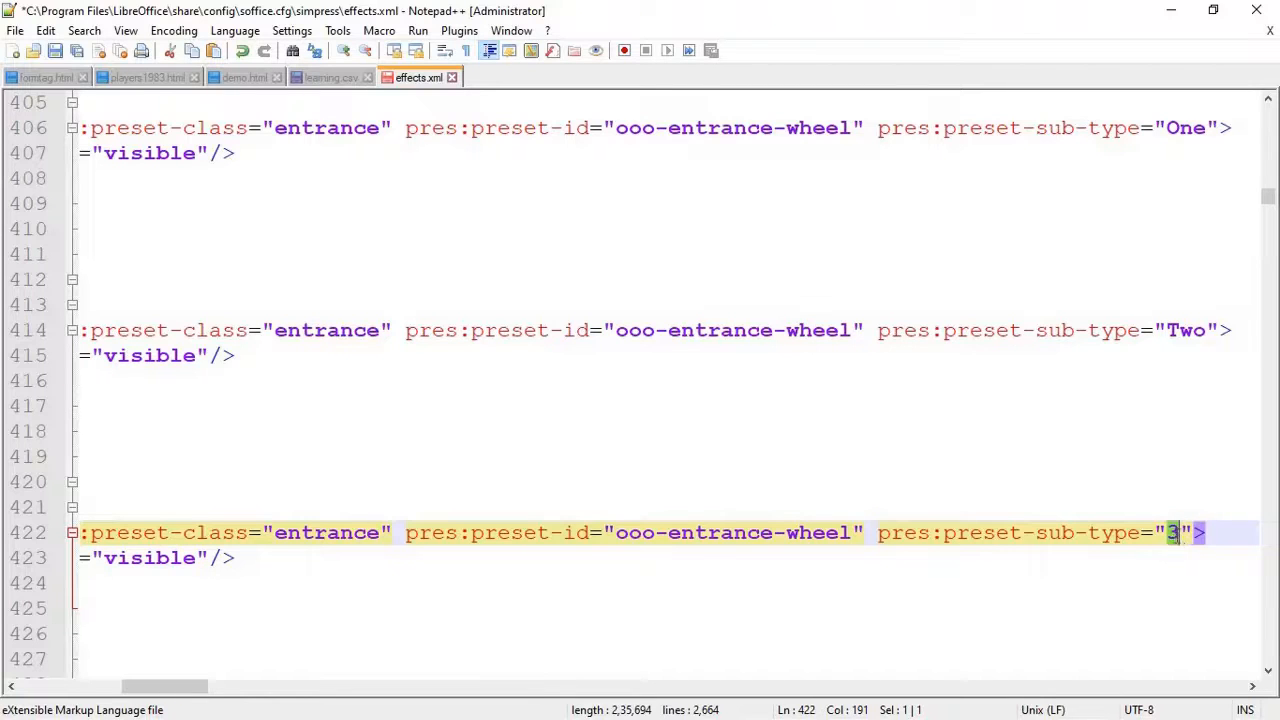
text(Three)
scroll(1177, 536, down, 1)
scroll(1177, 536, down, 4)
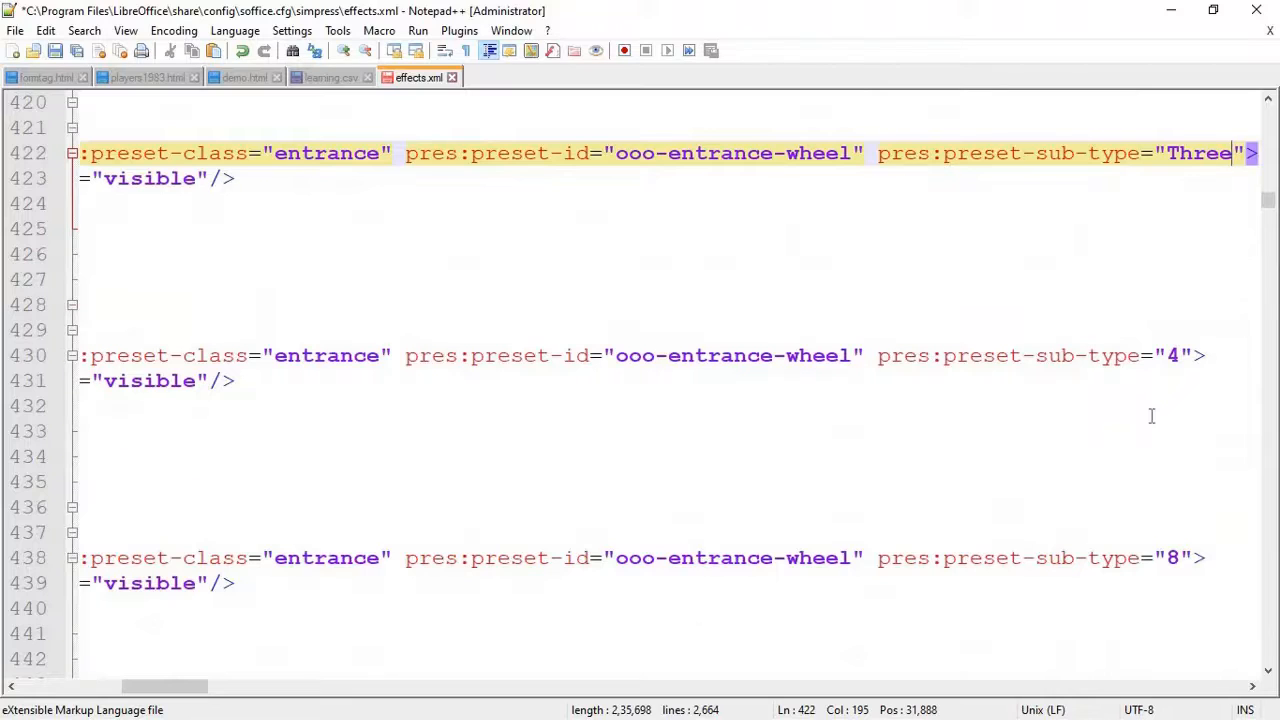
key(ctrl+s)
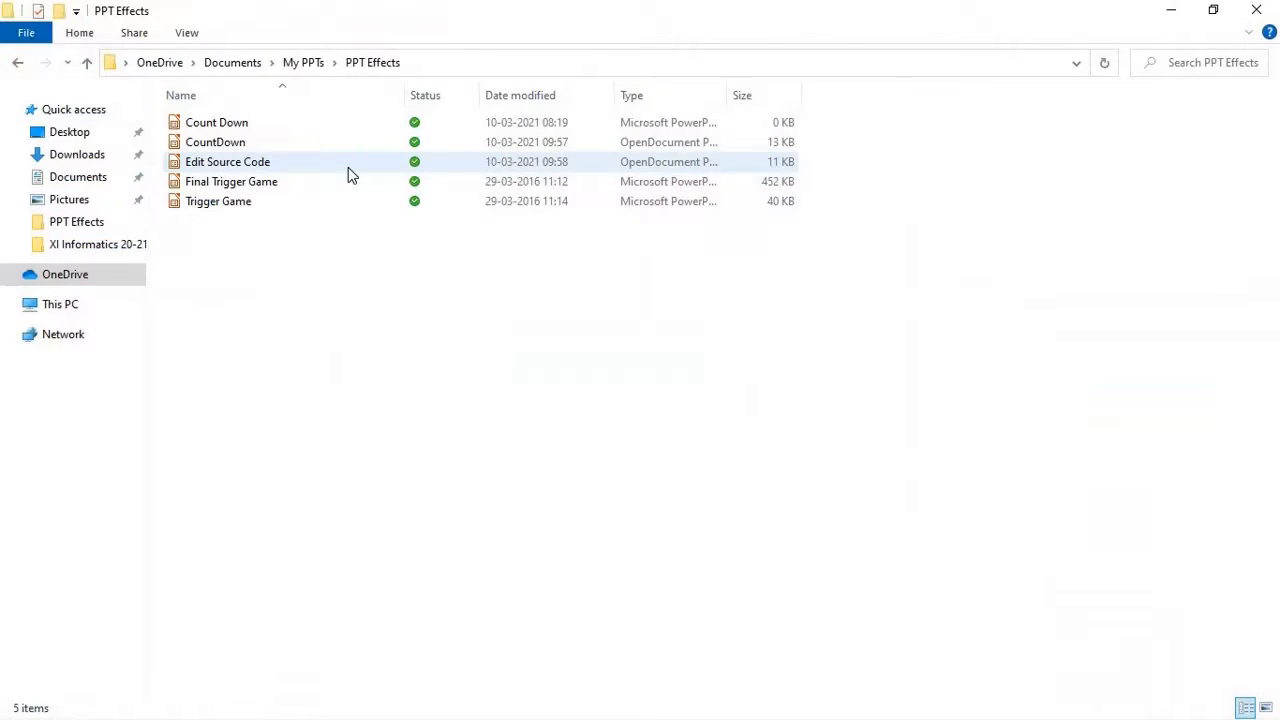
- Open the Edit Source Code presentation in LibreOffice Impress and place a circle about 11.2 × 11.2 in size near the slide's centre
click(349, 167)
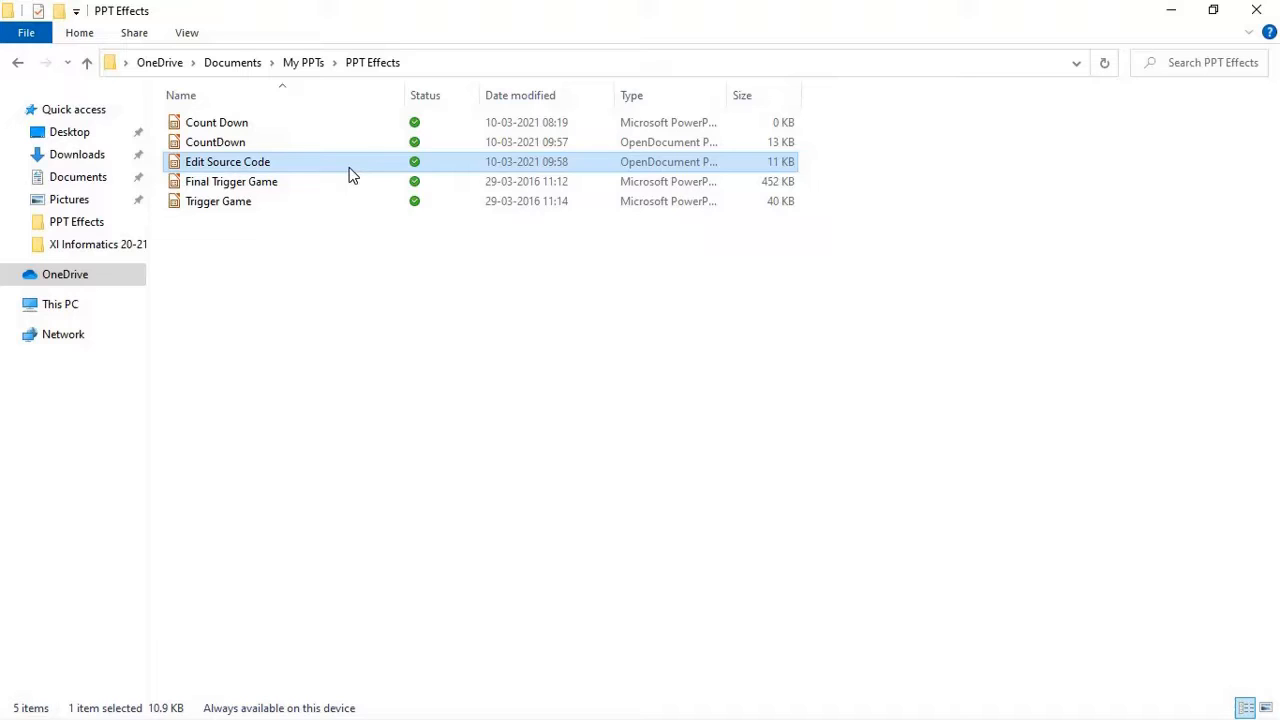
double_click(349, 167)
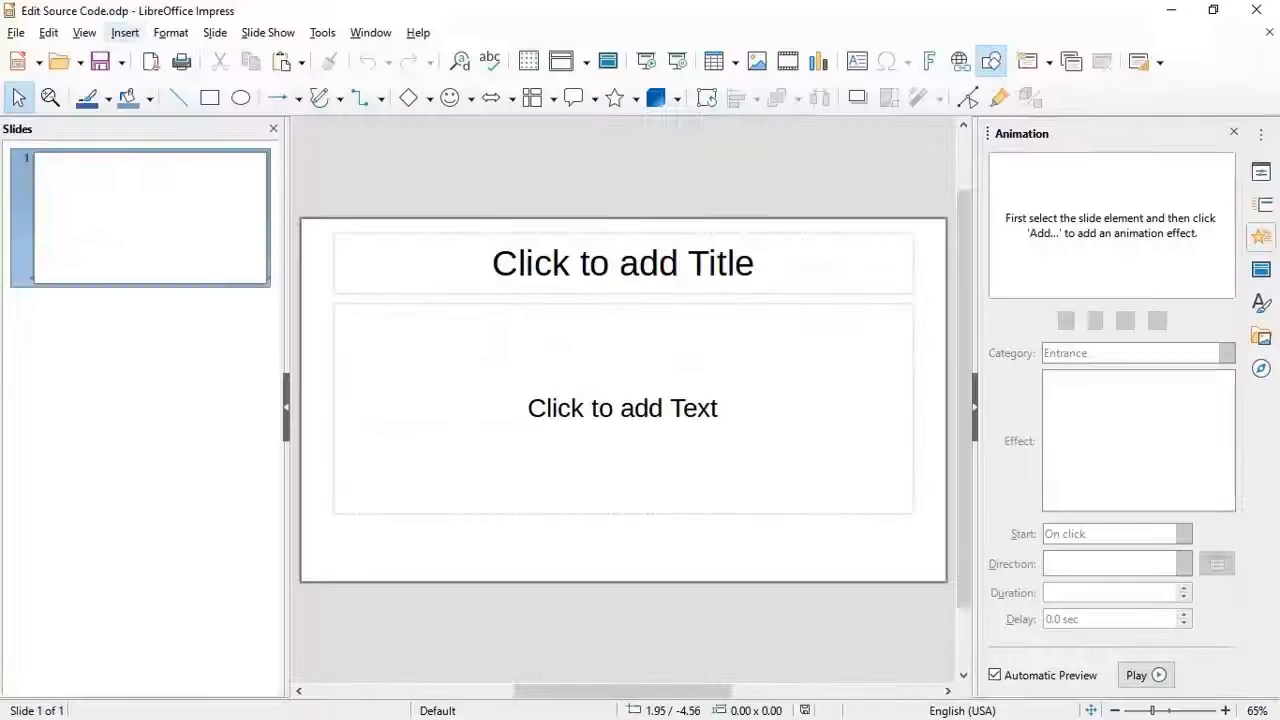
click(125, 32)
mouse_move(249, 189)
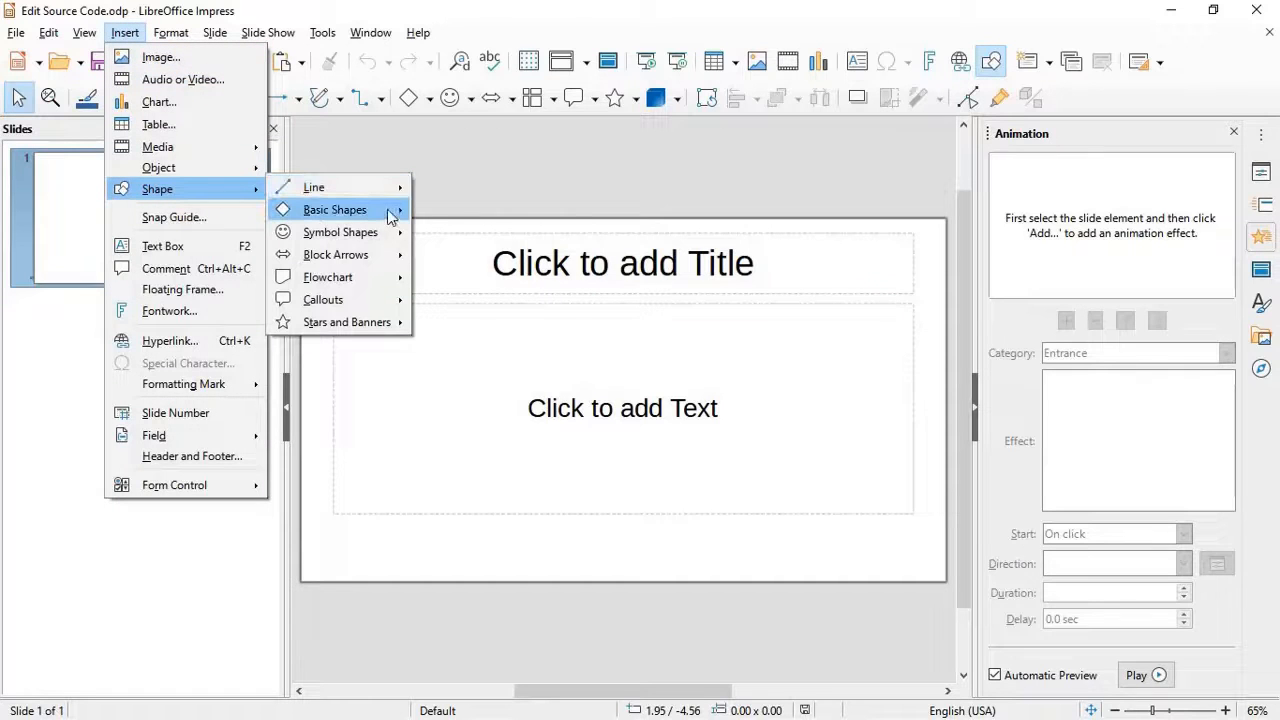
mouse_move(392, 211)
click(477, 179)
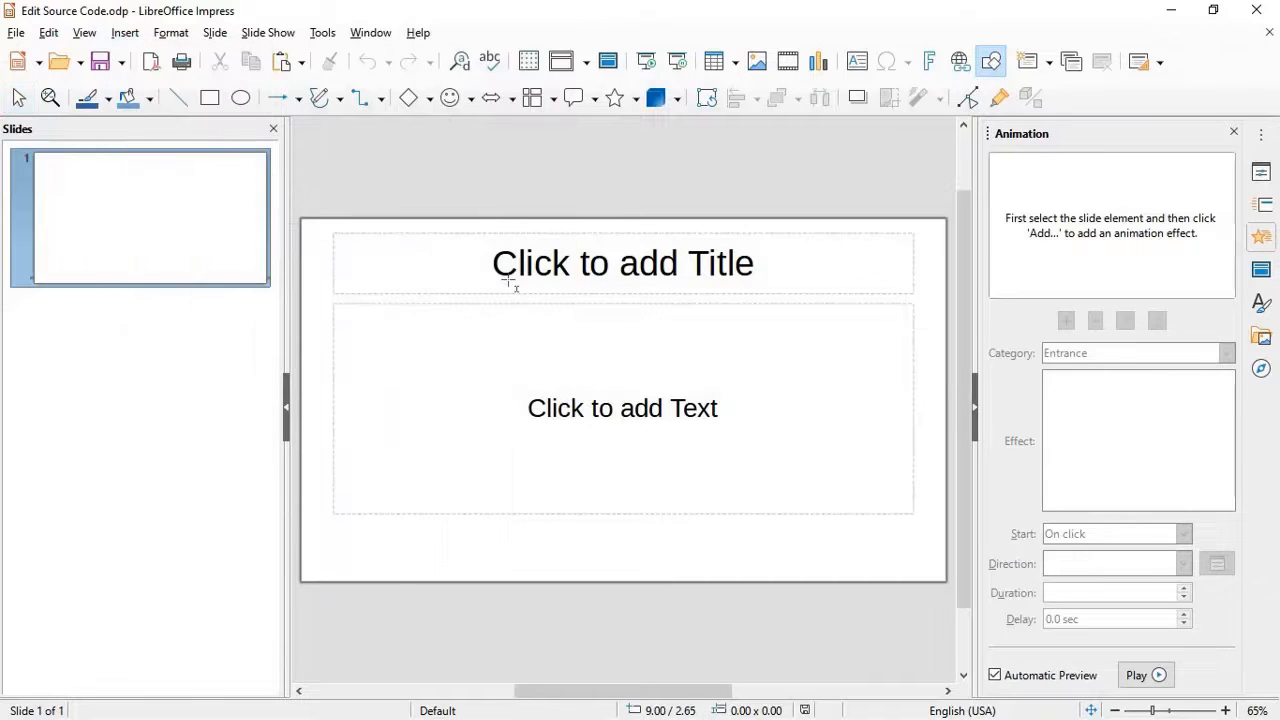
drag(506, 277, 714, 543)
drag(631, 408, 629, 387)
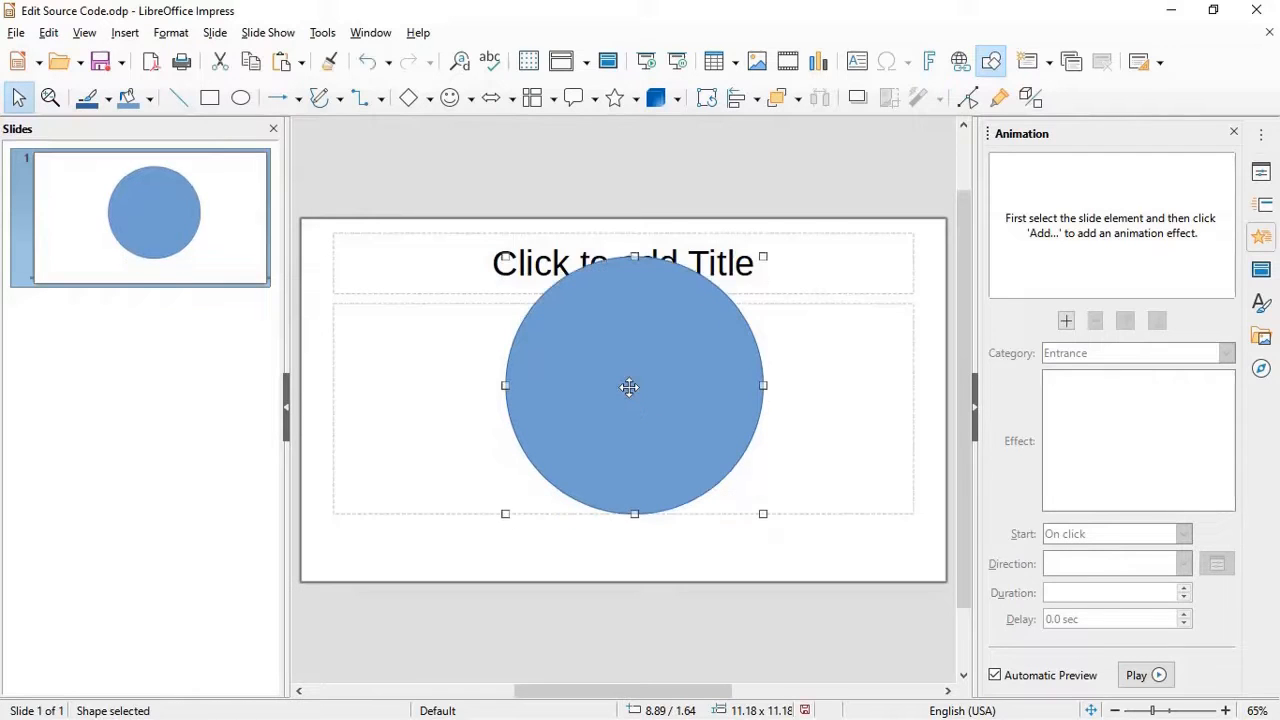
- Add an animation to the circle using the Wheel effect from the Entrance category
click(629, 387)
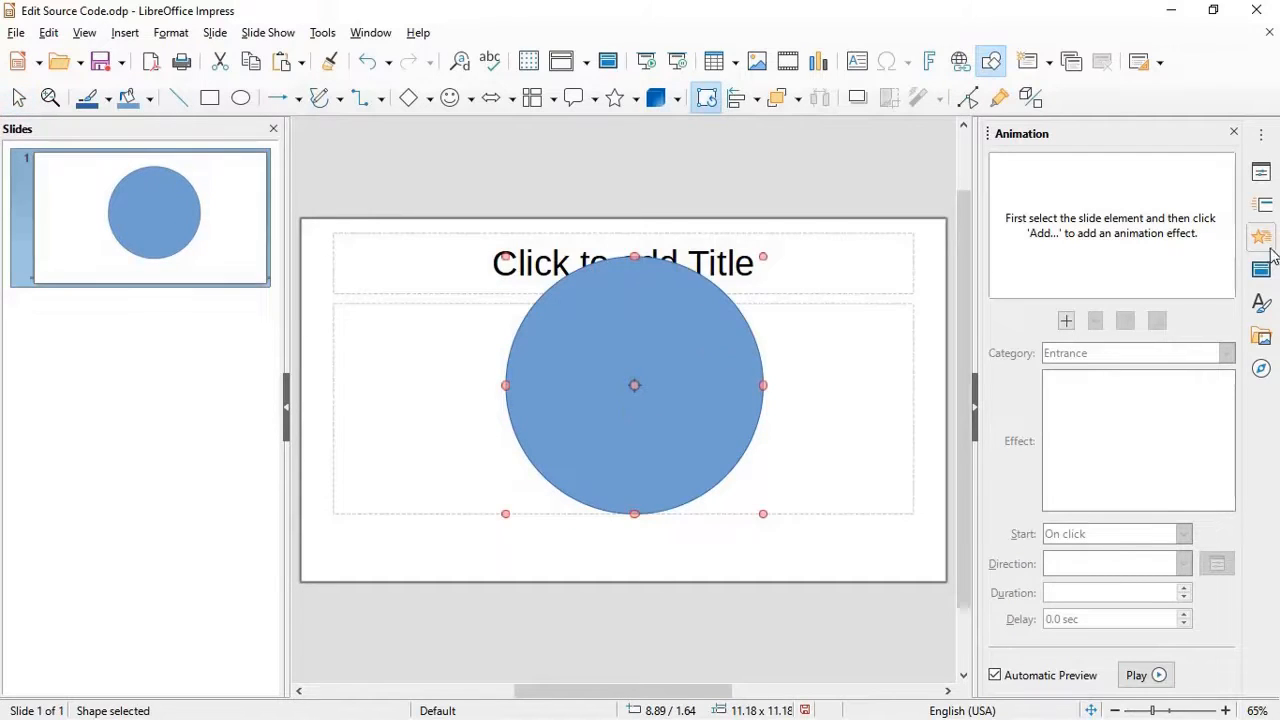
click(1066, 321)
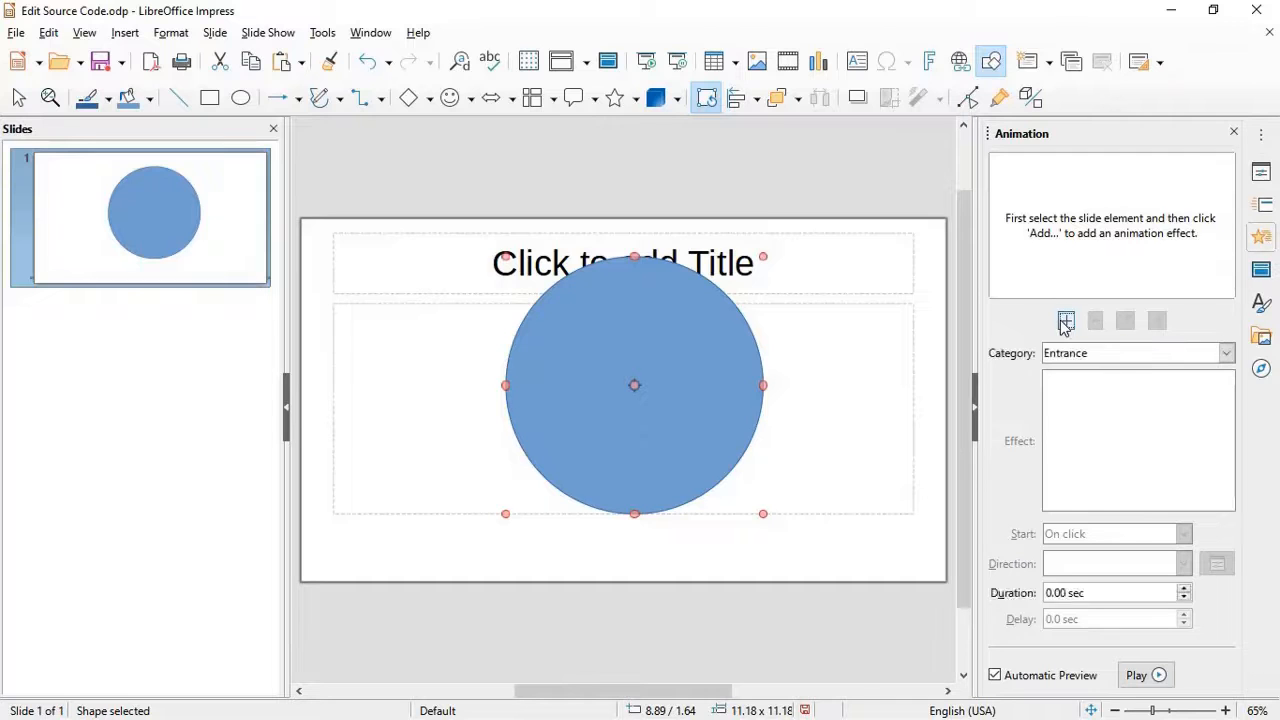
scroll(1115, 468, down, 4)
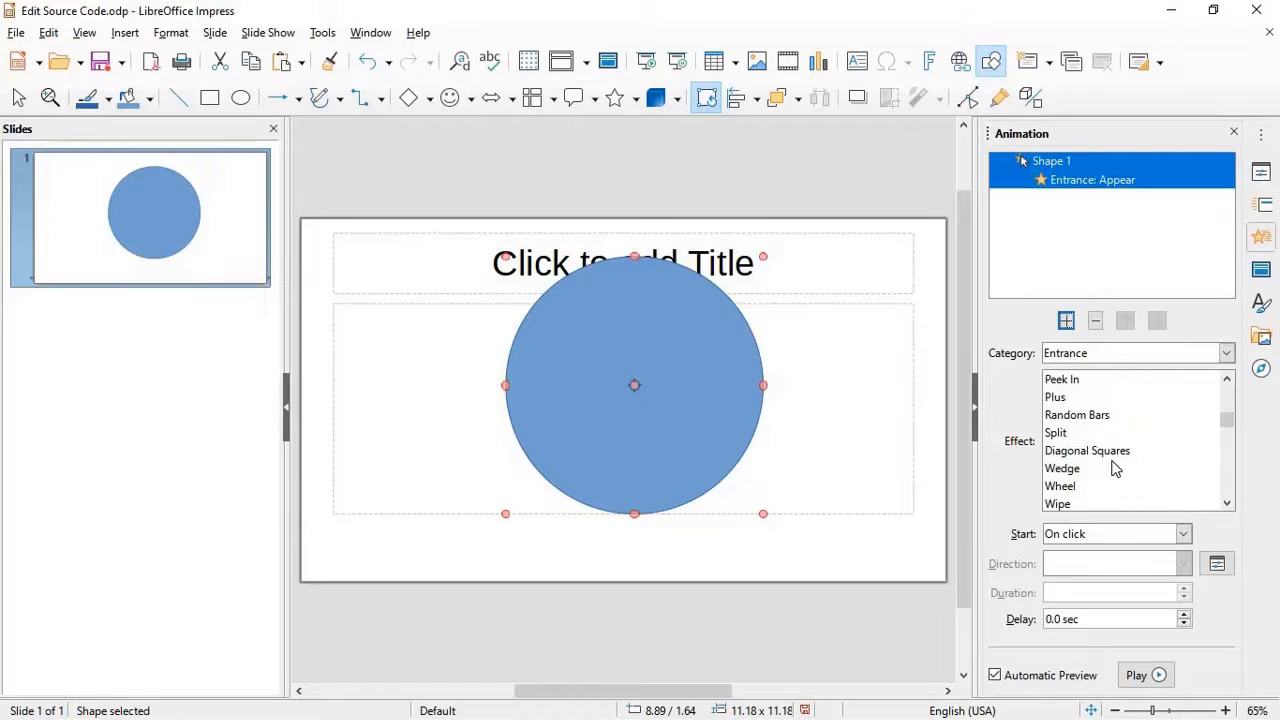
click(1062, 487)
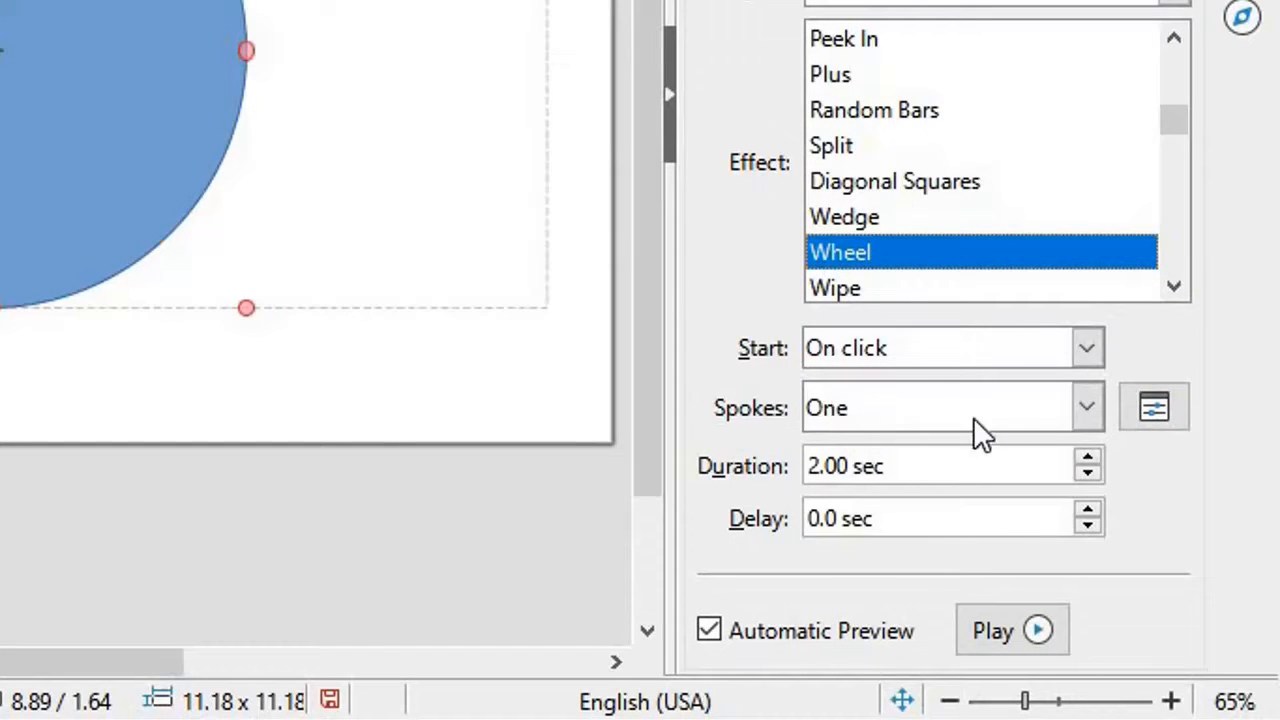
- Preview the circle's Wheel animation with Spokes set to One, Two, Three and finally 4
click(1080, 401)
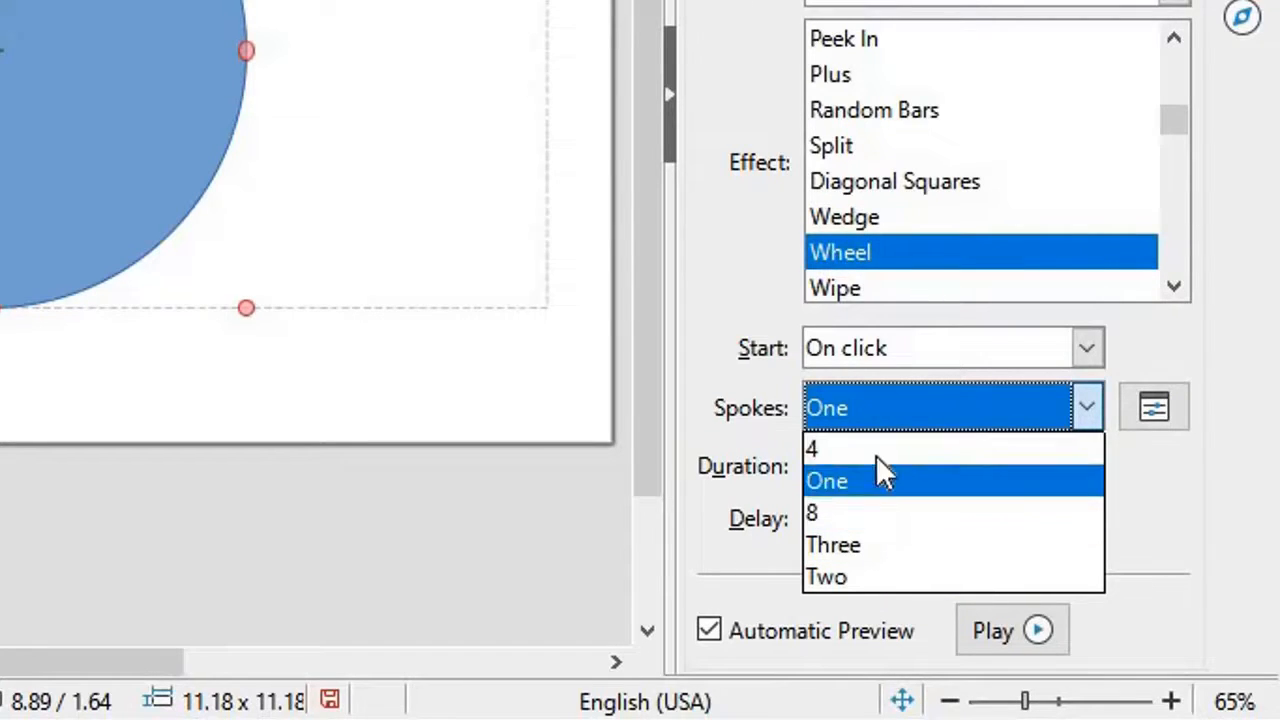
click(919, 495)
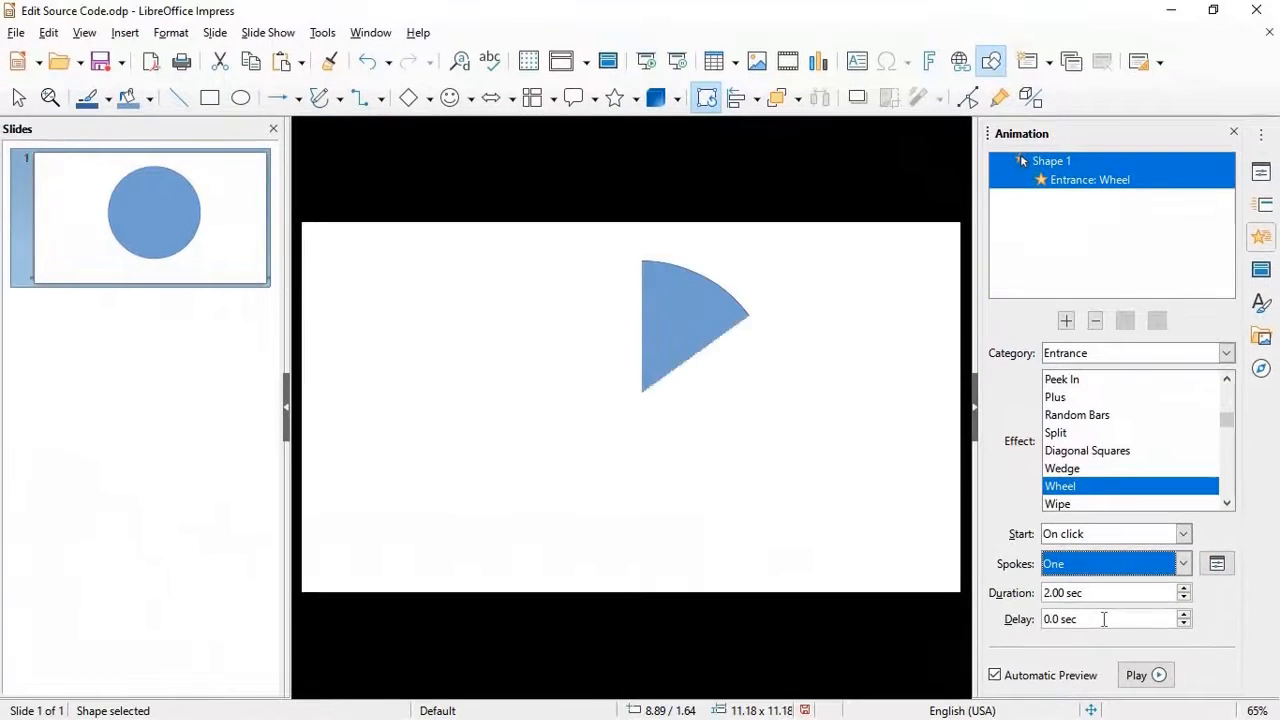
click(1110, 566)
click(1076, 649)
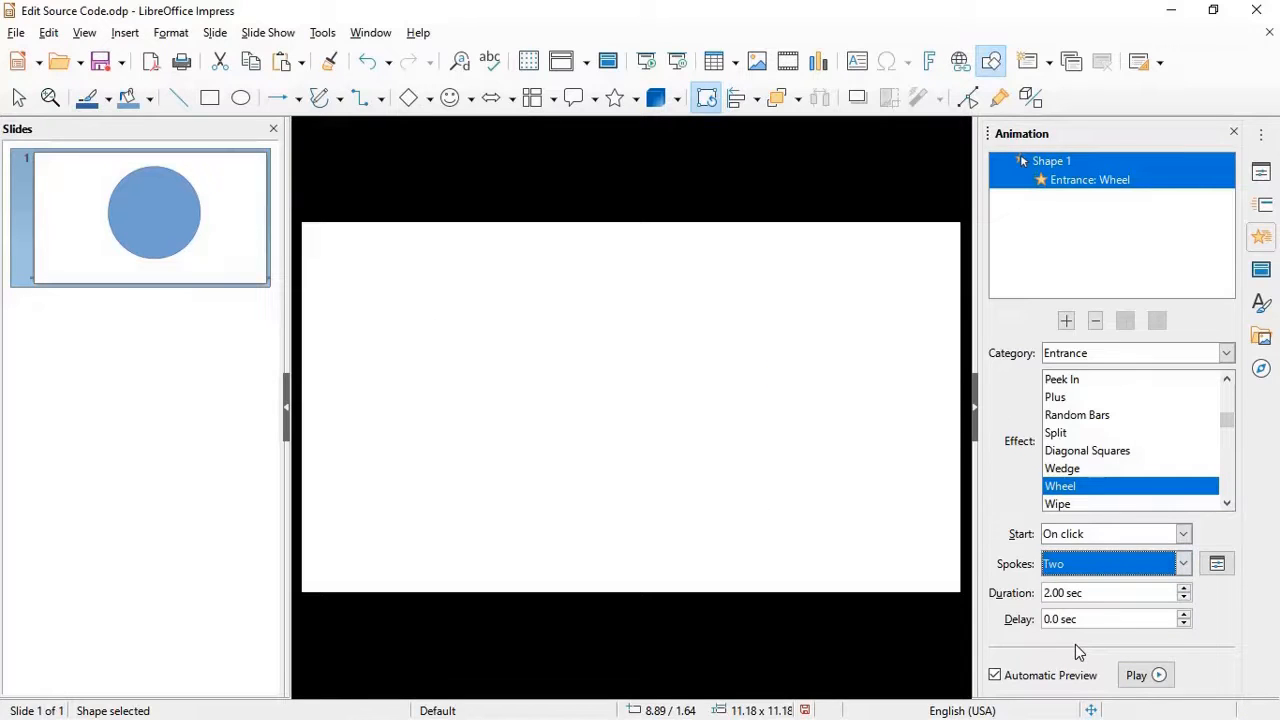
click(1097, 572)
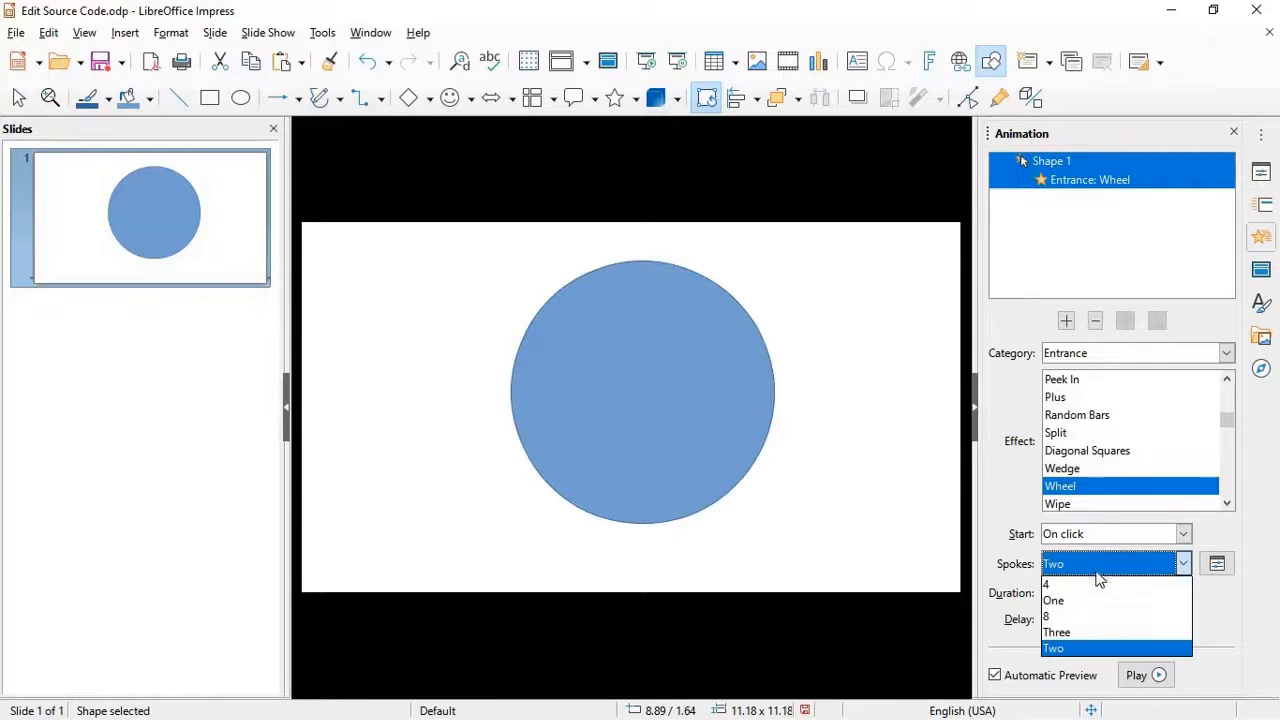
click(1090, 632)
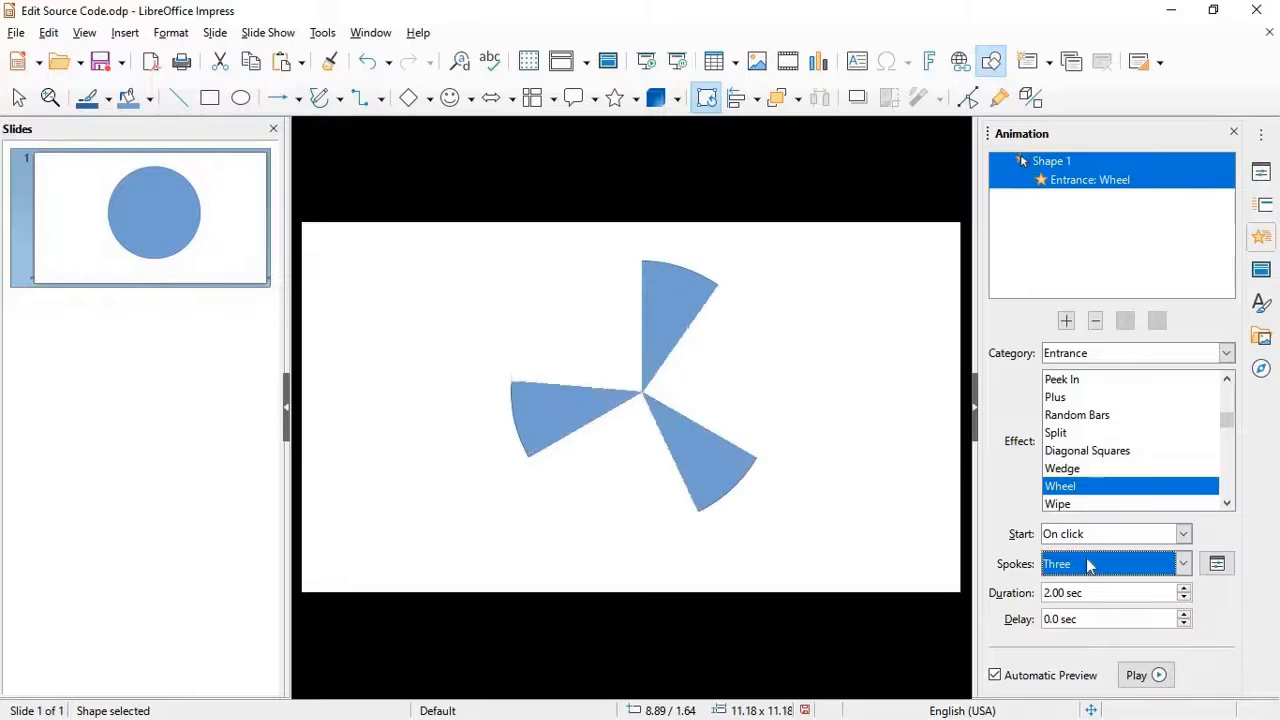
click(1090, 567)
click(1080, 588)
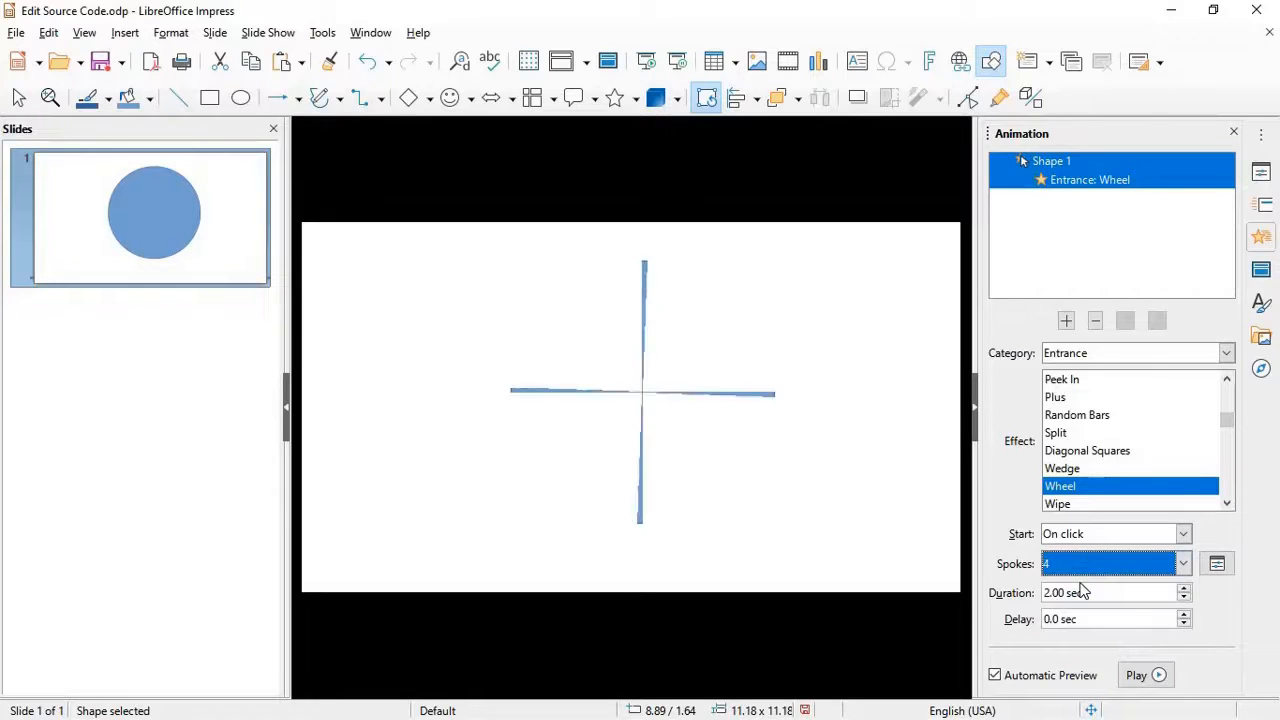